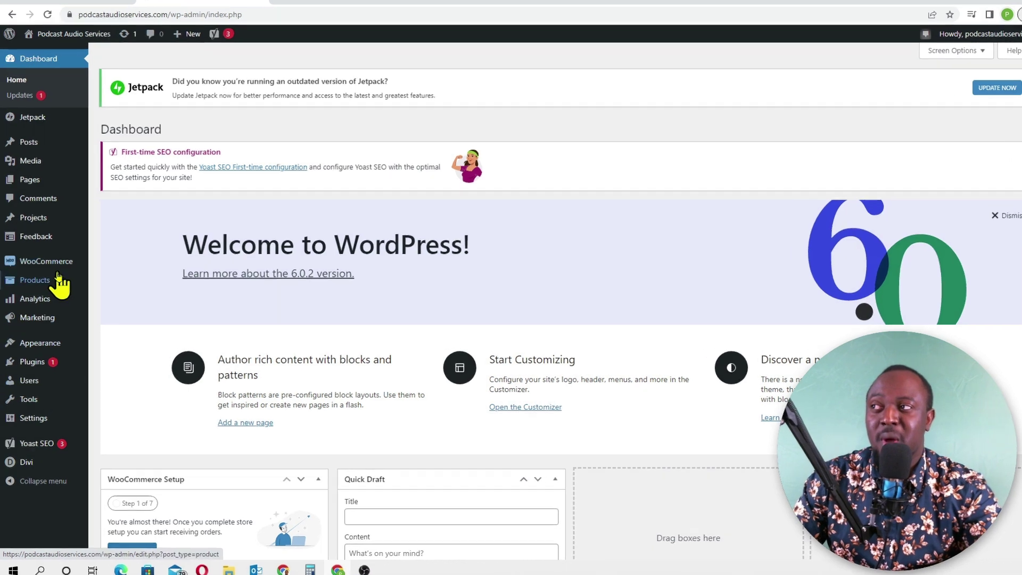
Step: Open WooCommerce's General settings and start filling in store Address line 1
mouse_move(47, 260)
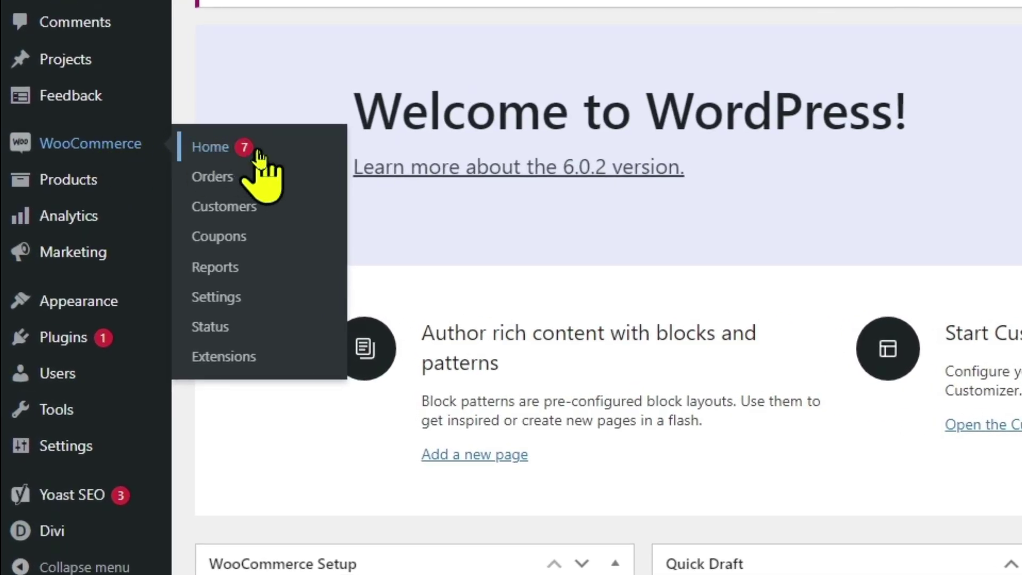
left_click(223, 296)
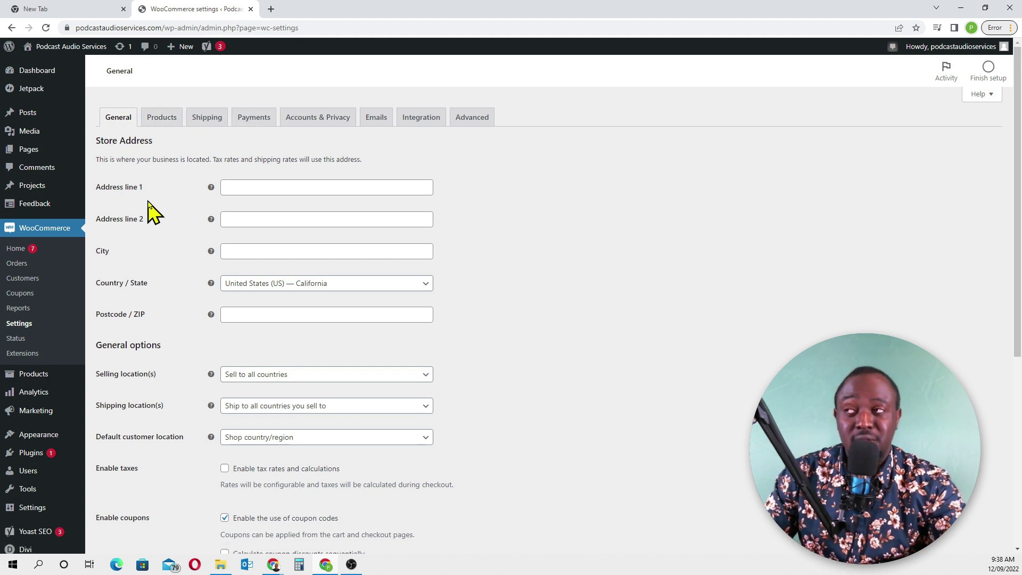
left_click(259, 188)
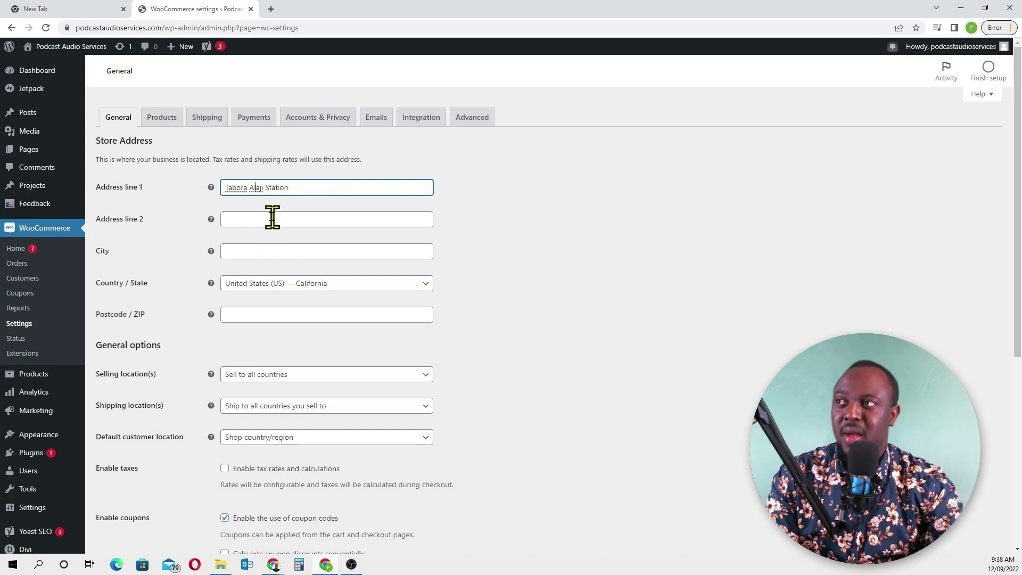
Step: Enter Accra as the city and set Country / State to Ghana — Greater Accra
left_click(271, 247)
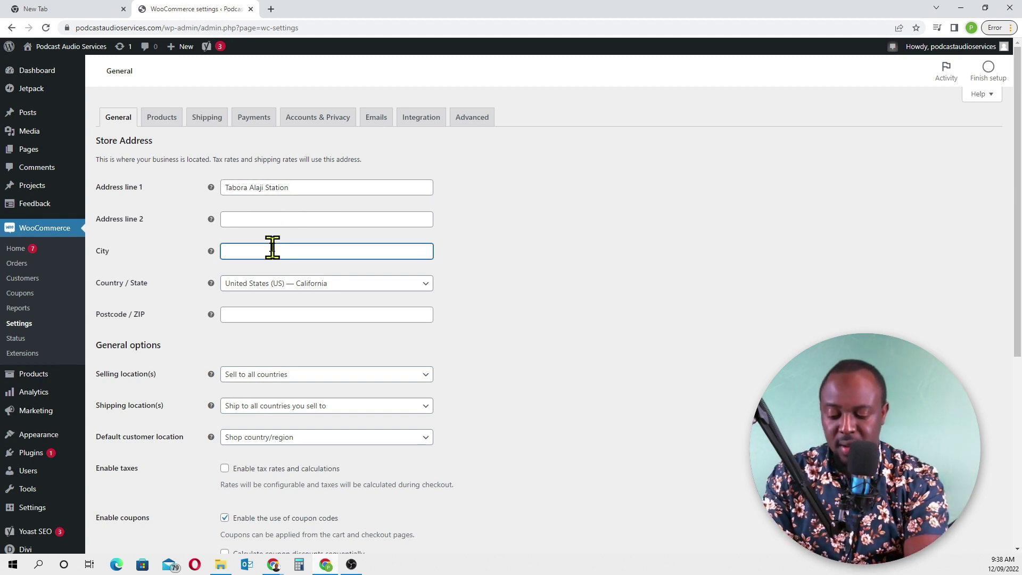
type("Accra")
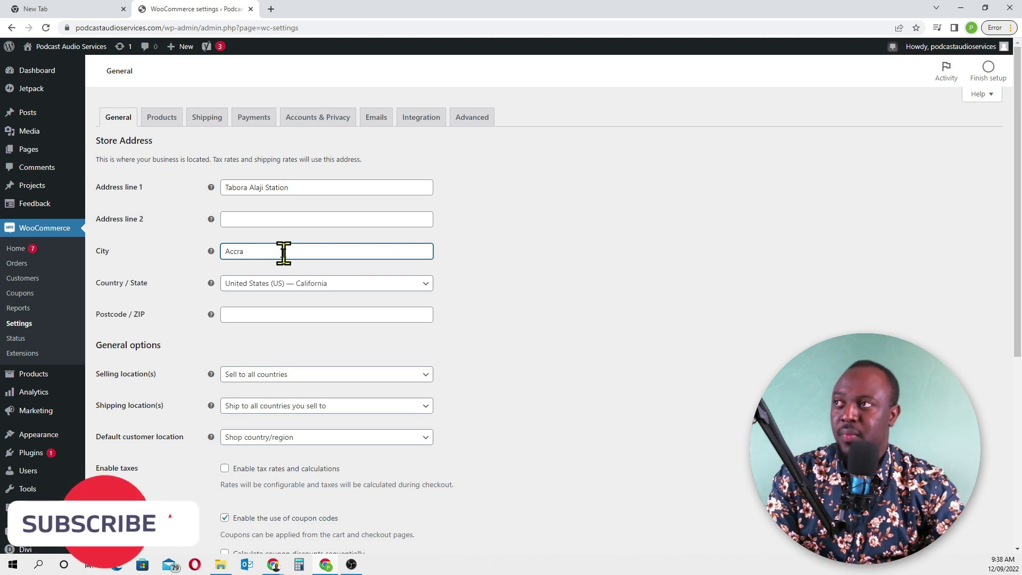
left_click(277, 290)
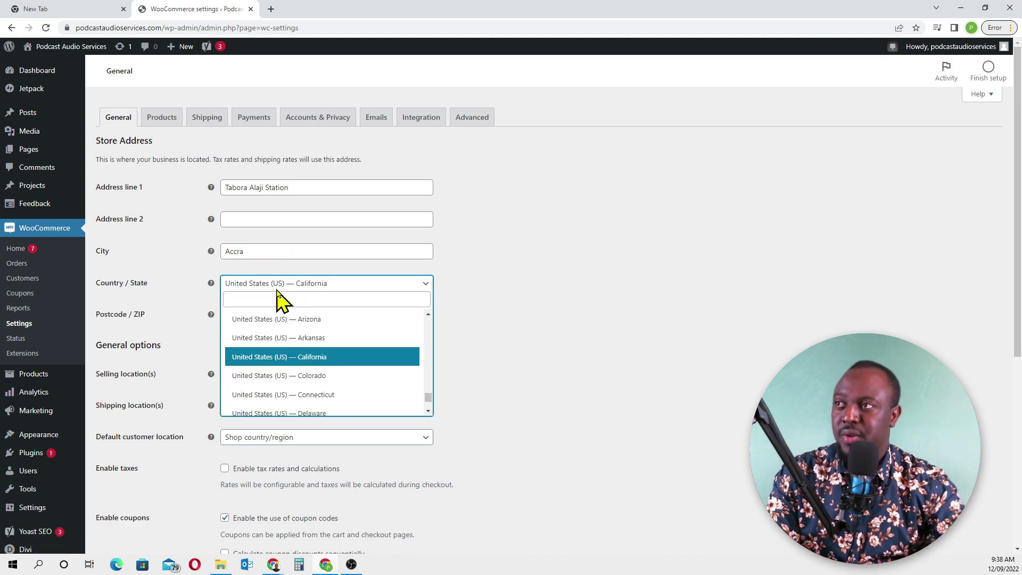
type("agaha")
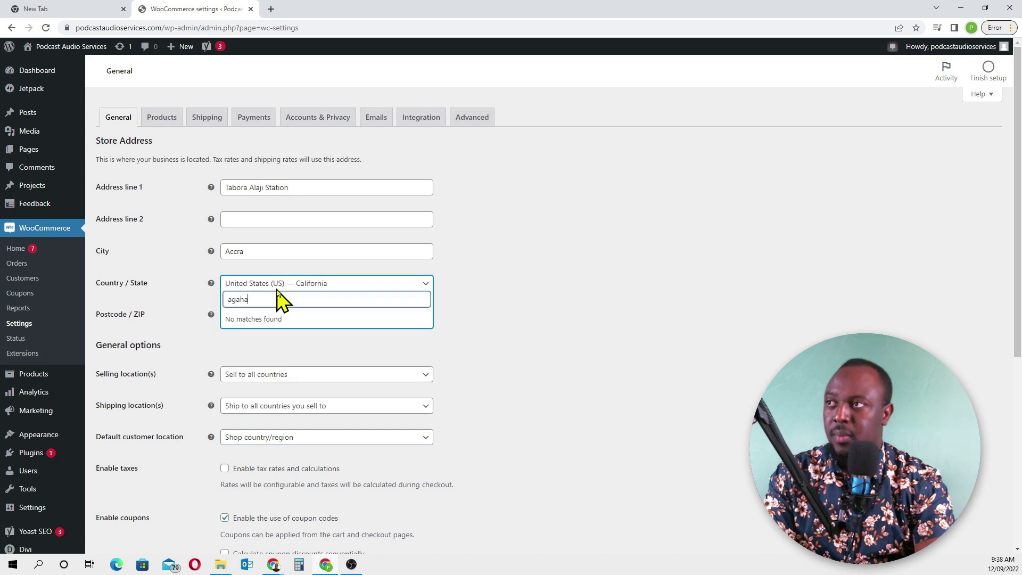
key("BackSpace")
key("BackSpace")
key("BackSpace")
key("BackSpace")
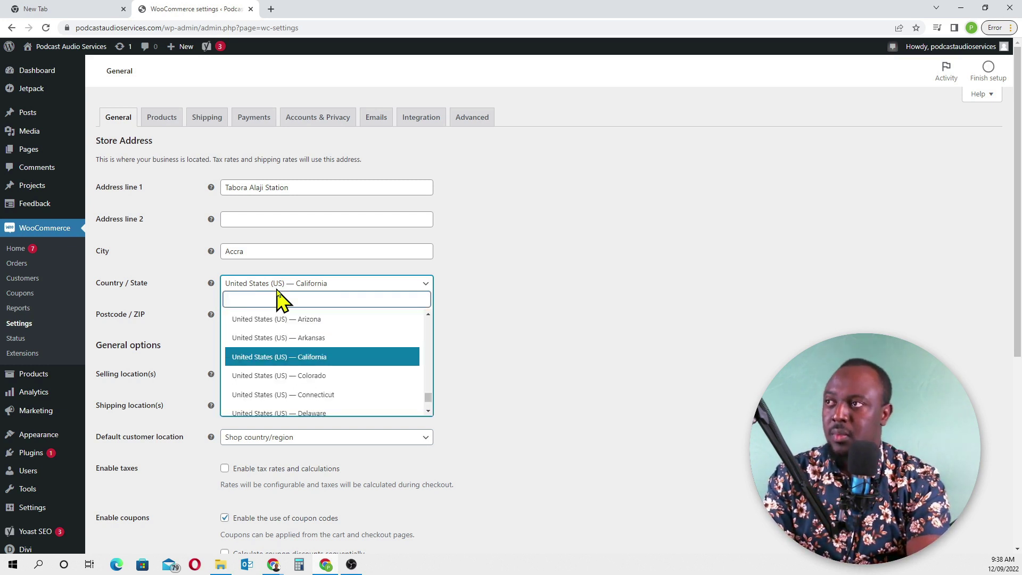
type("Gh")
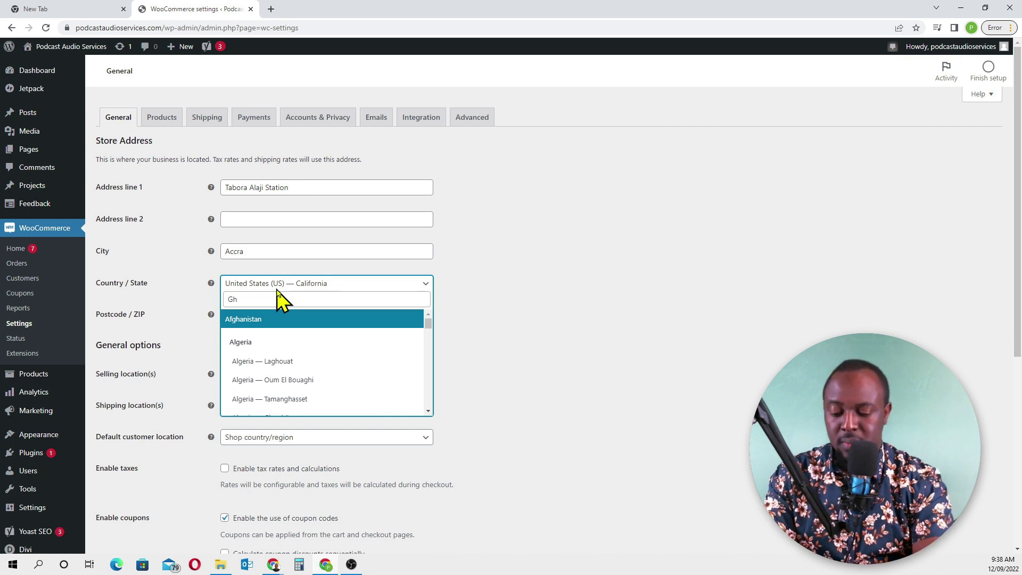
type("ana")
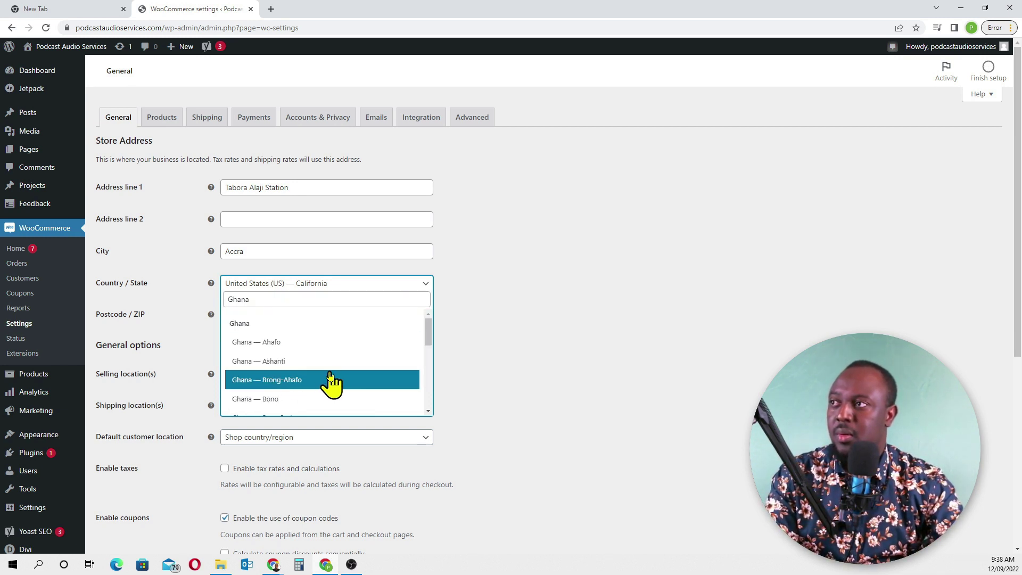
scroll(334, 368, "down", 2)
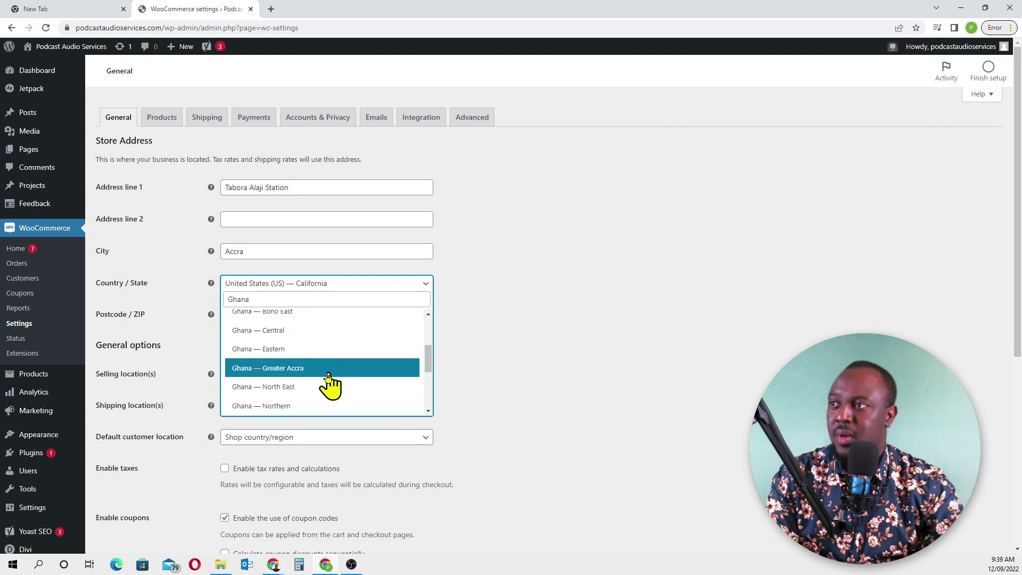
left_click(317, 367)
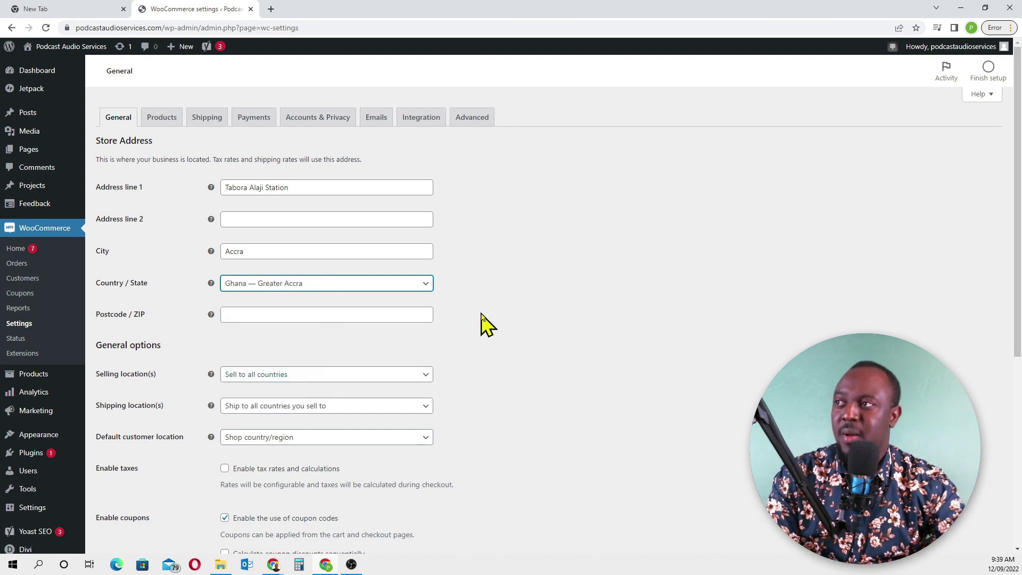
Step: Enter postcode 00233 and set shipping locations to Disable shipping
left_click(246, 314)
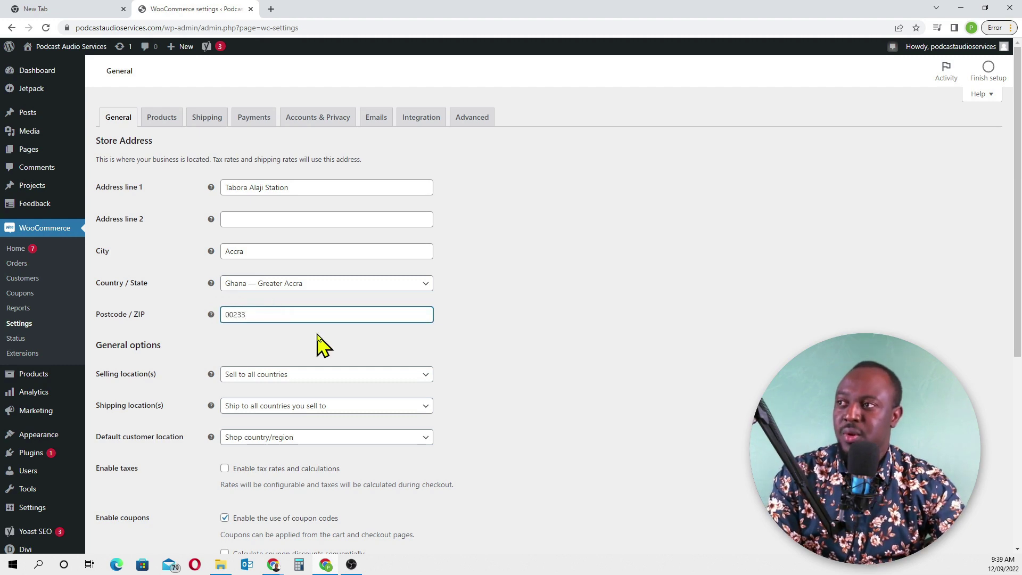
scroll(322, 344, "down", 3)
scroll(322, 327, "down", 1)
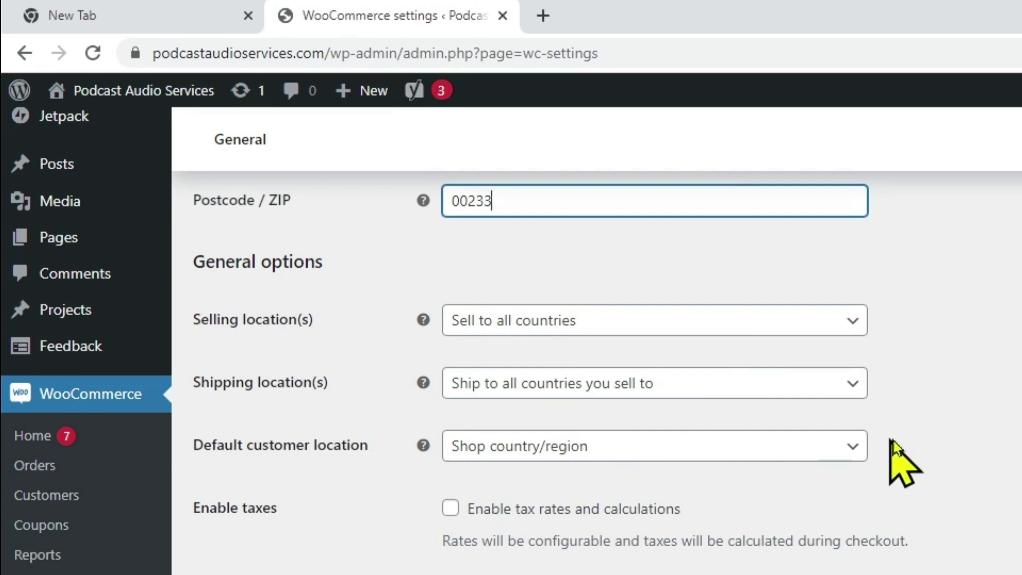
left_click(854, 393)
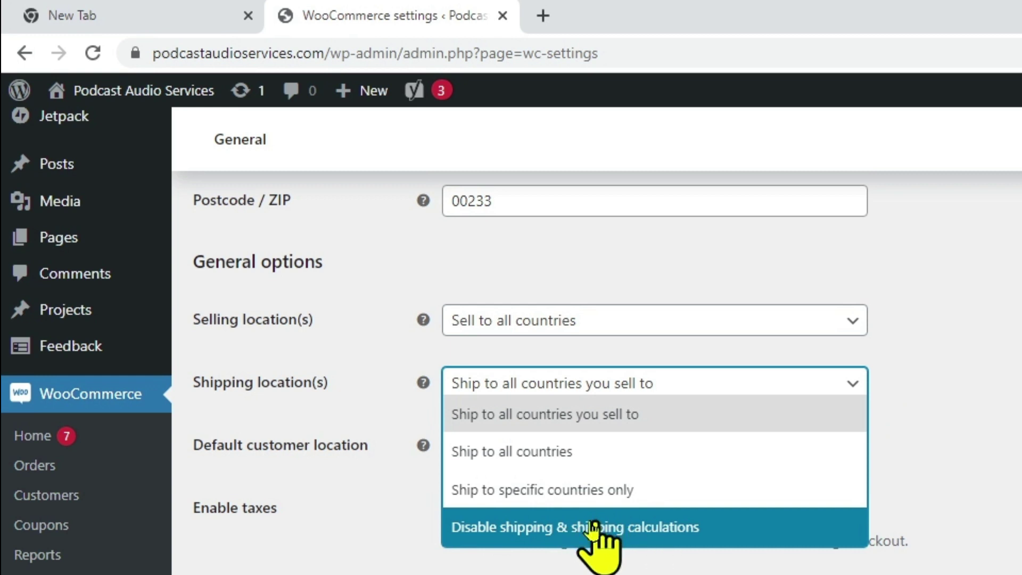
left_click(653, 526)
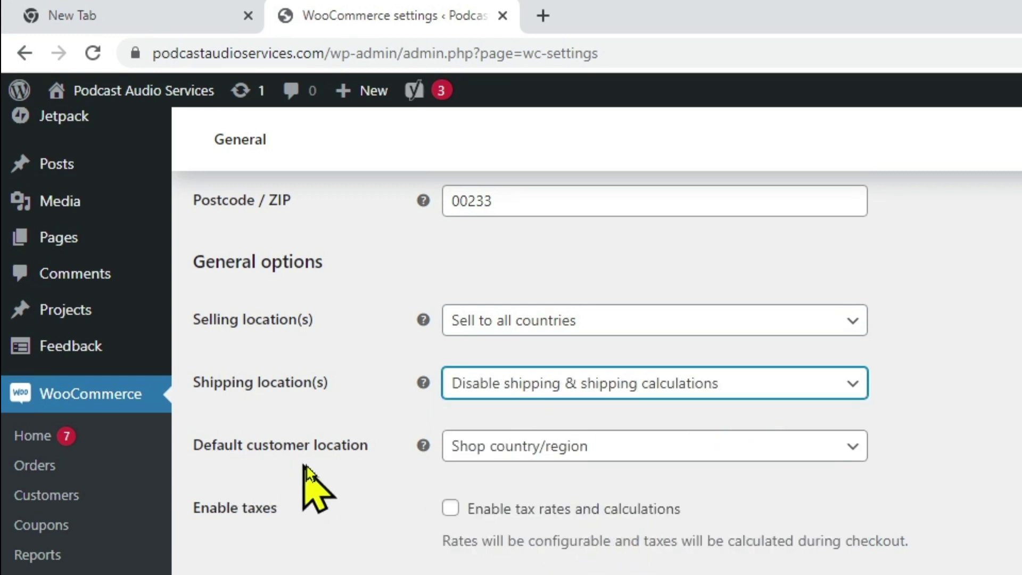
Step: Enable tax rates and calculations, and save the General settings
scroll(583, 479, "down", 1)
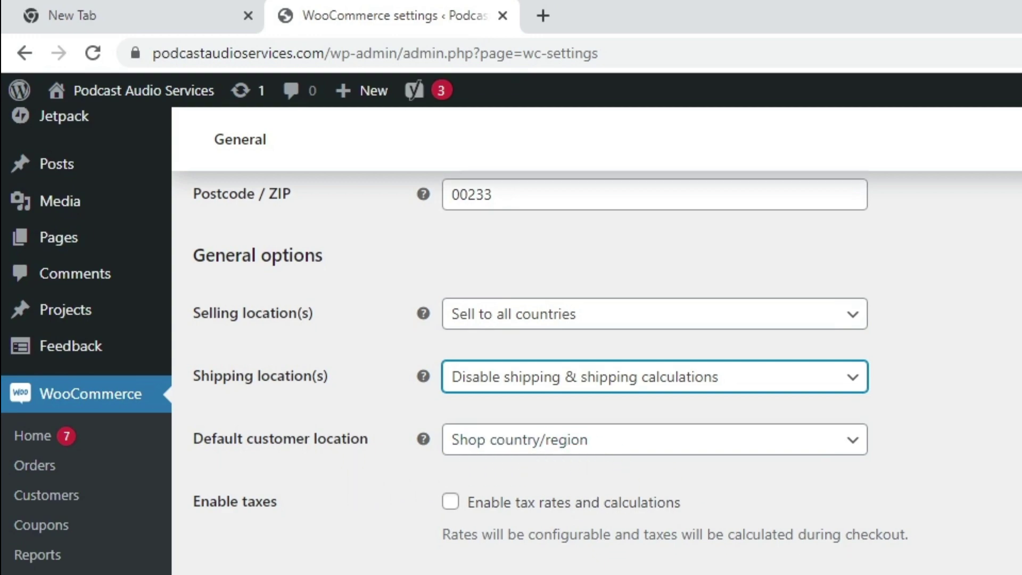
scroll(309, 484, "down", 1)
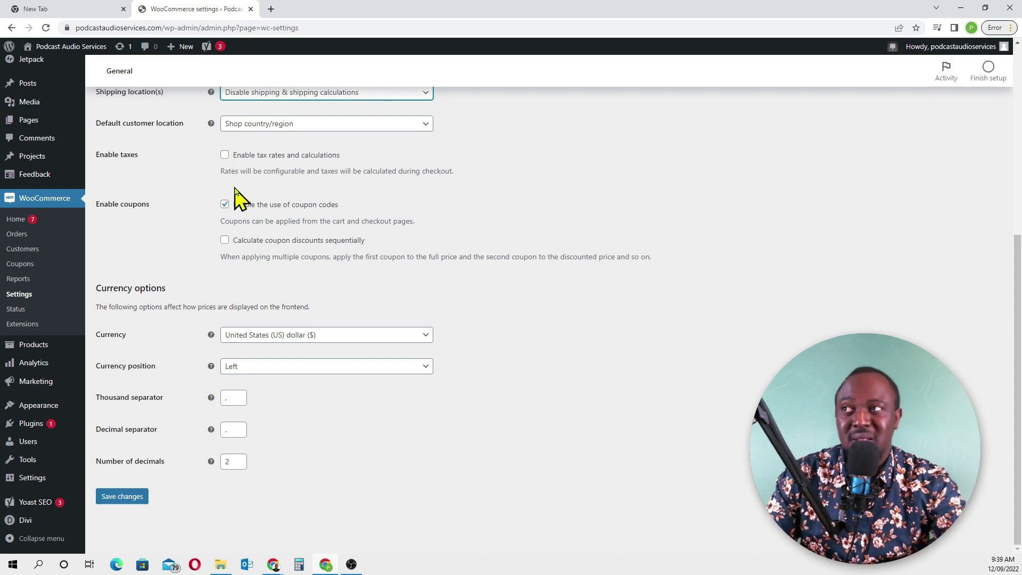
left_click(224, 155)
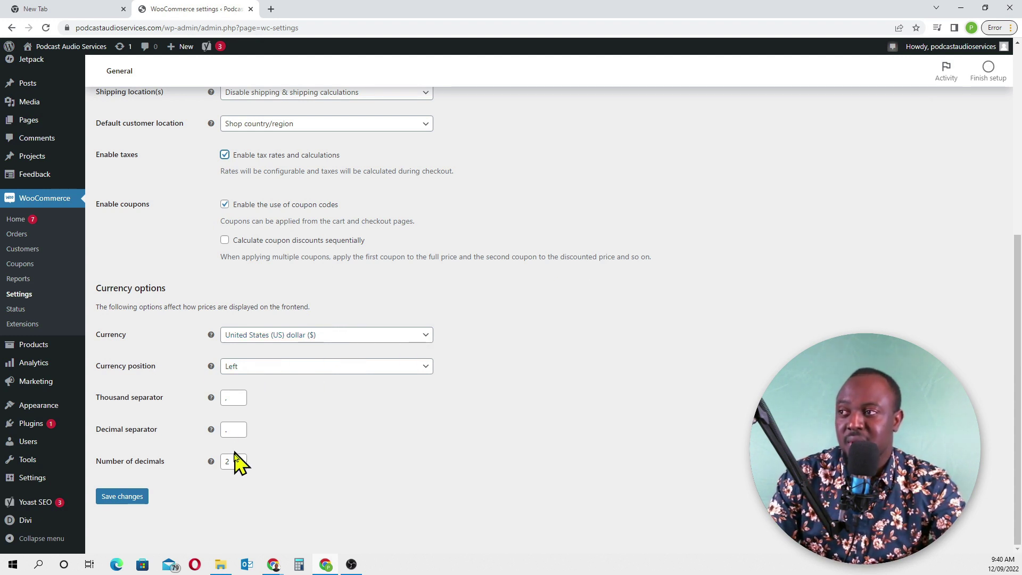
left_click(123, 497)
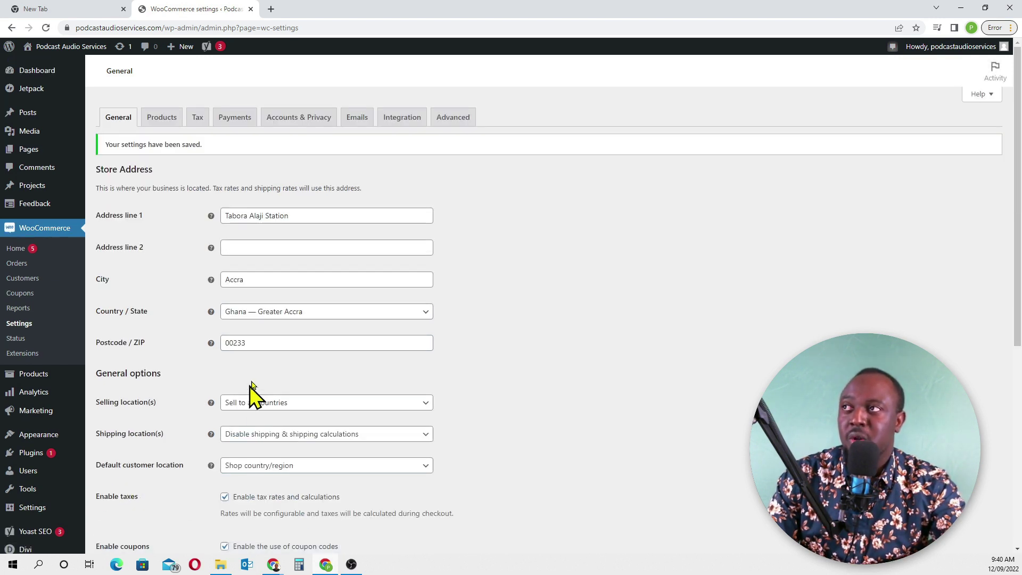
left_click(160, 120)
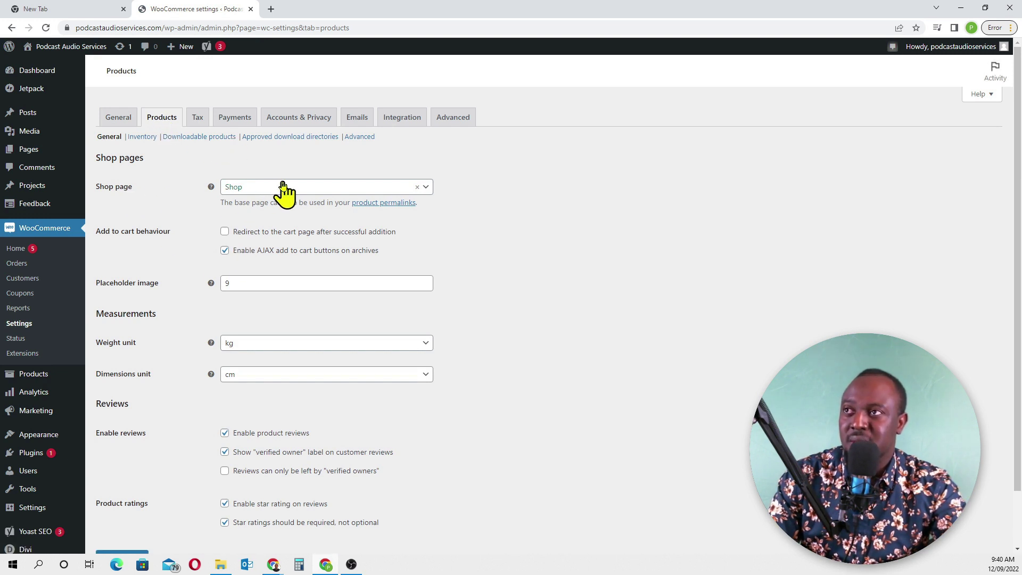
Step: Save the Products settings unchanged after reviewing the shop page options
scroll(285, 257, "down", 1)
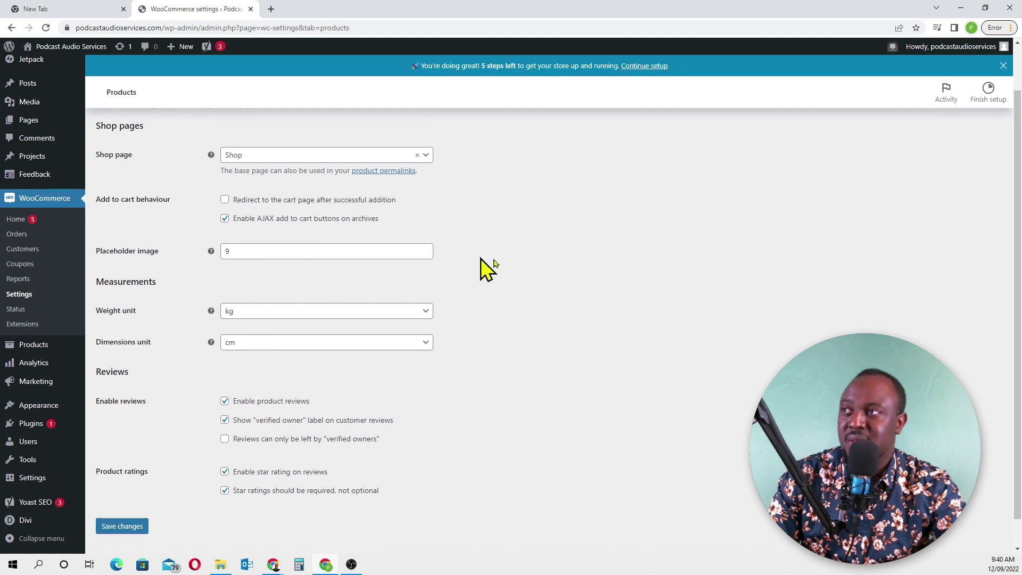
scroll(507, 270, "down", 1)
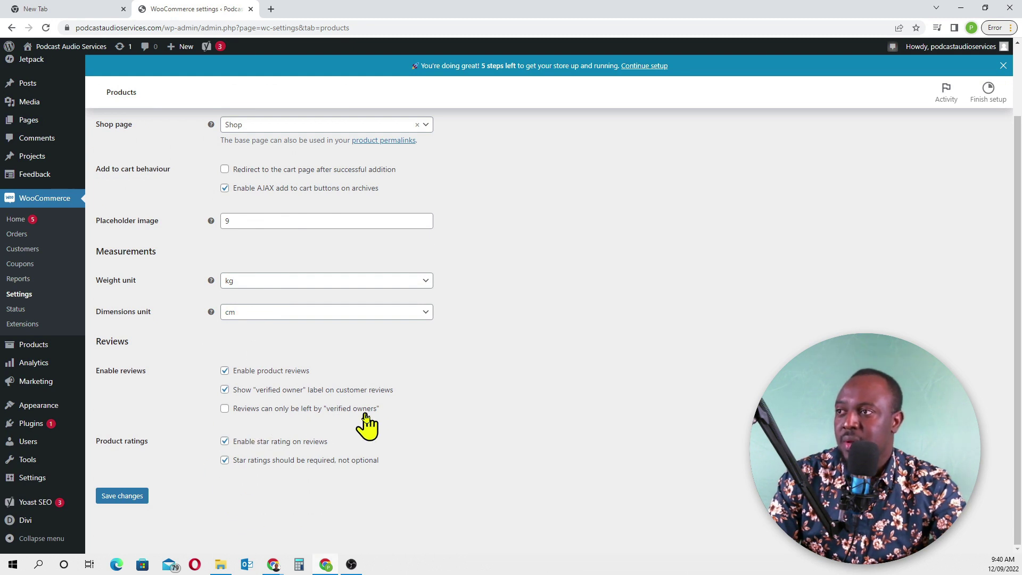
left_click(127, 496)
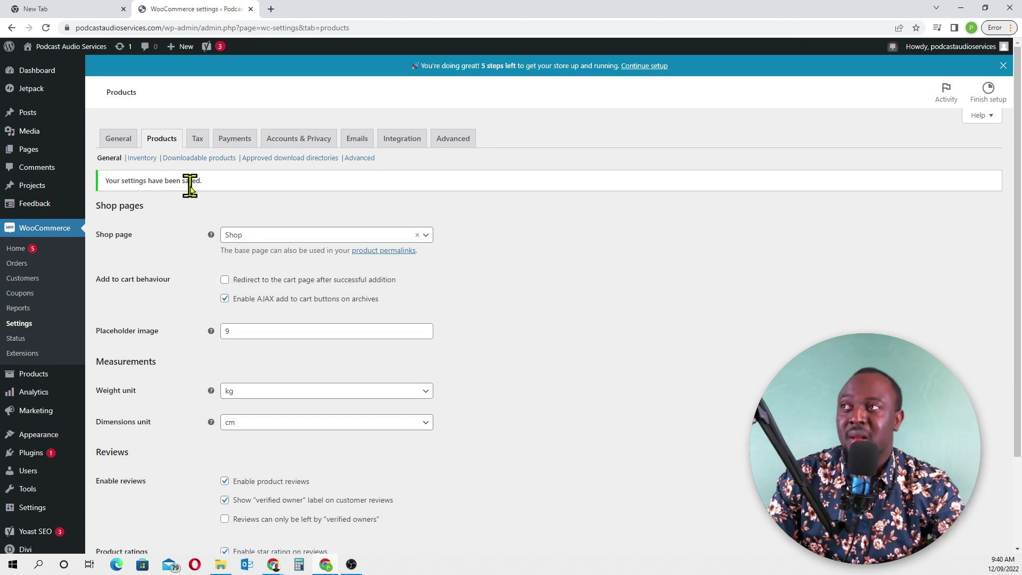
left_click(198, 139)
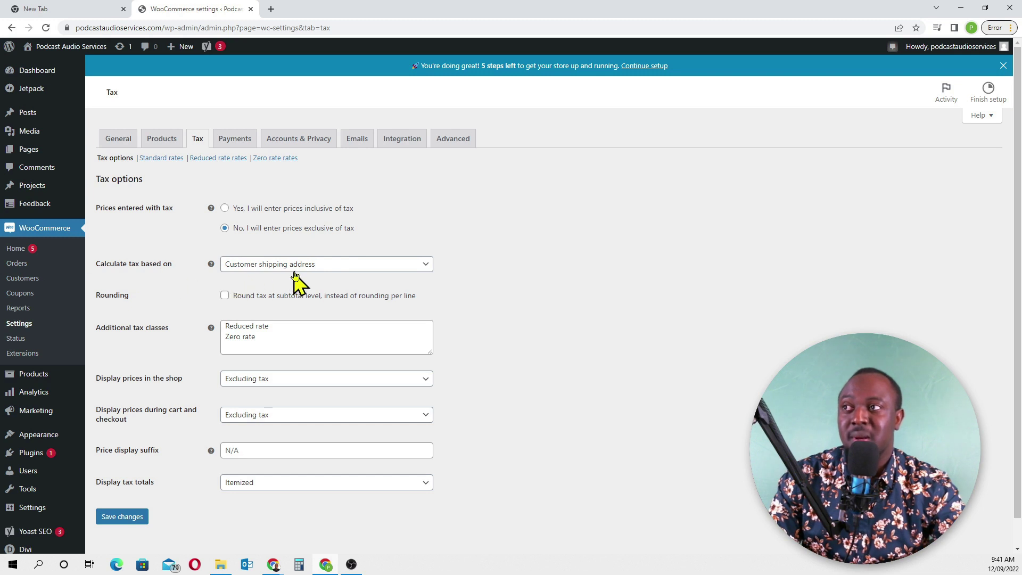
Step: Add a VAT class below Zero rate in Additional tax classes and save the tax options
scroll(538, 296, "down", 1)
left_click(292, 223)
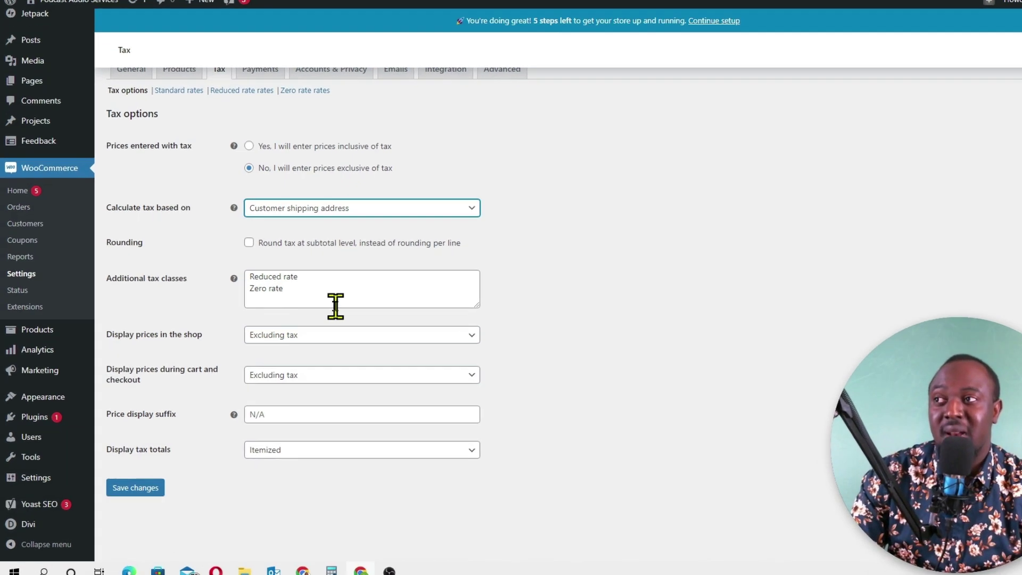
left_click(303, 320)
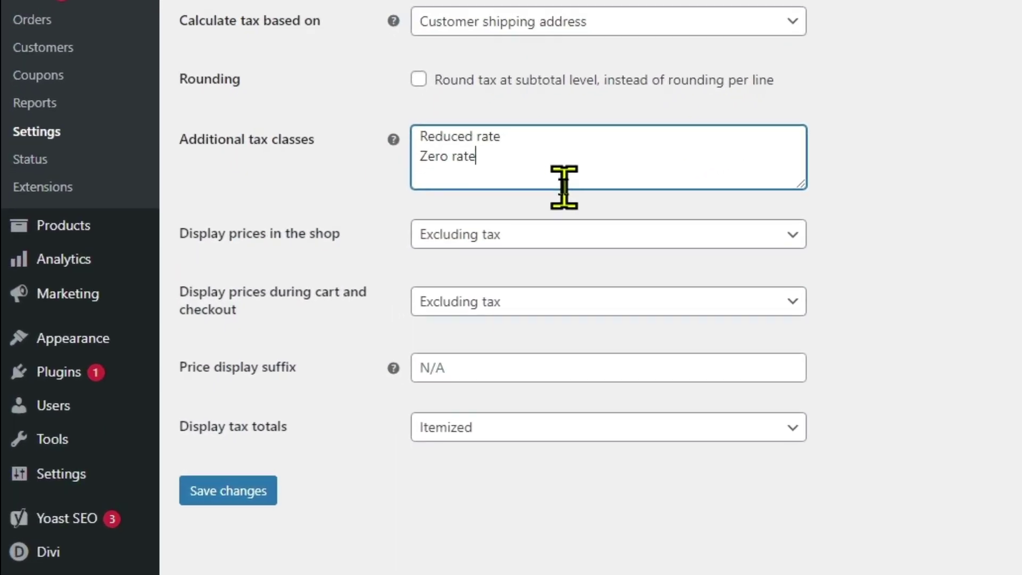
key("Return")
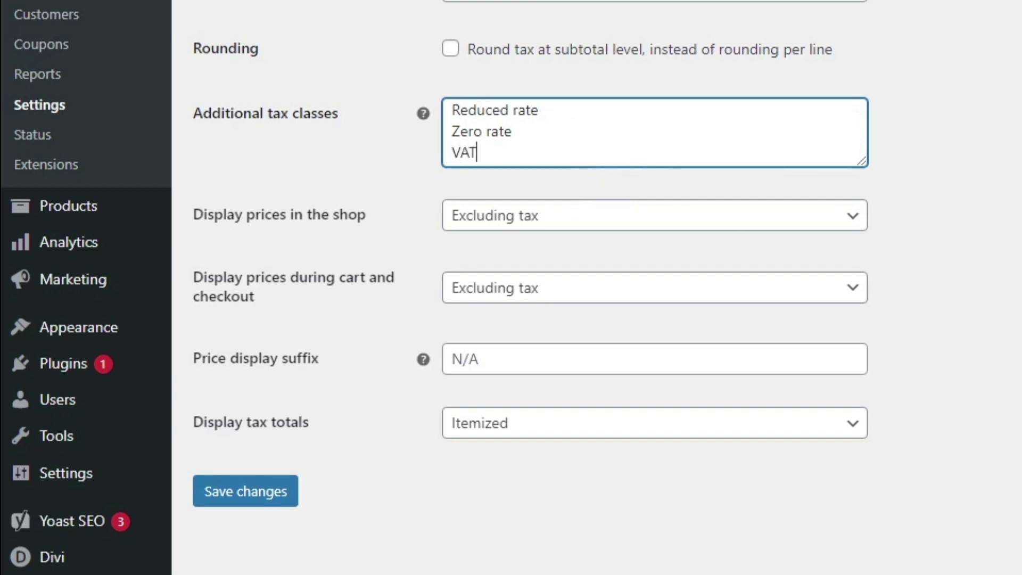
left_click(588, 250)
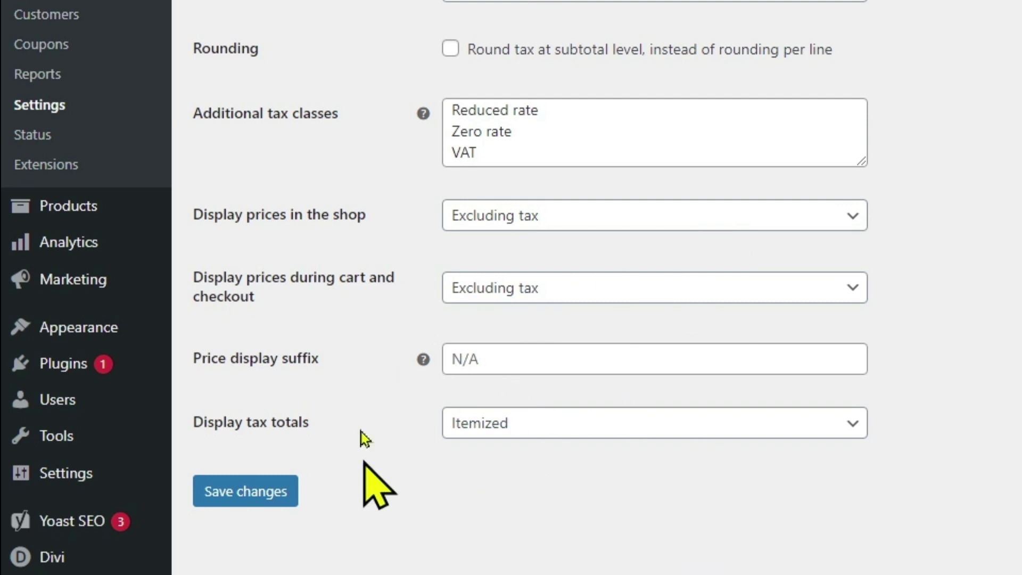
scroll(646, 269, "up", 1)
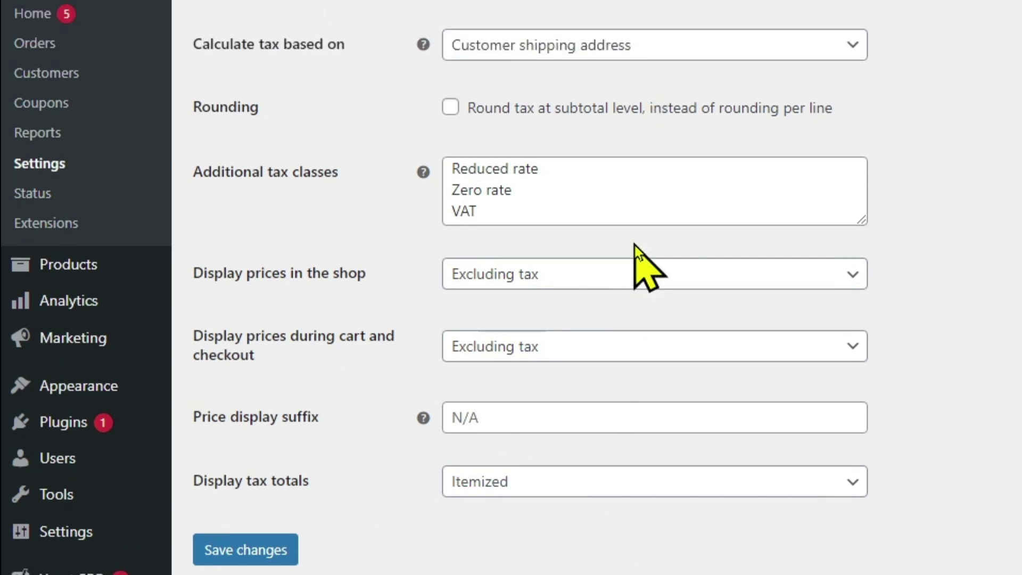
scroll(646, 263, "down", 1)
left_click(246, 496)
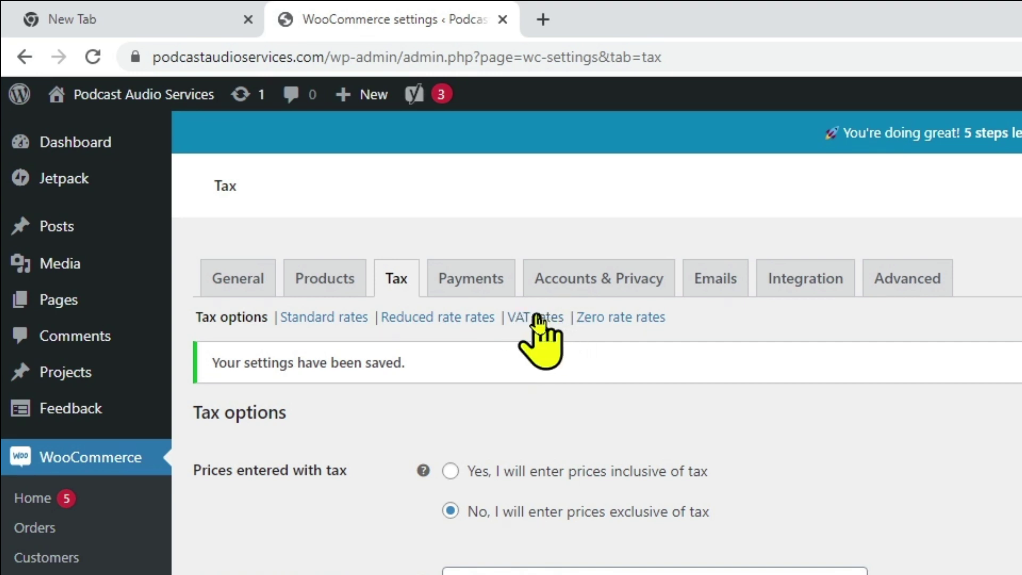
left_click(537, 318)
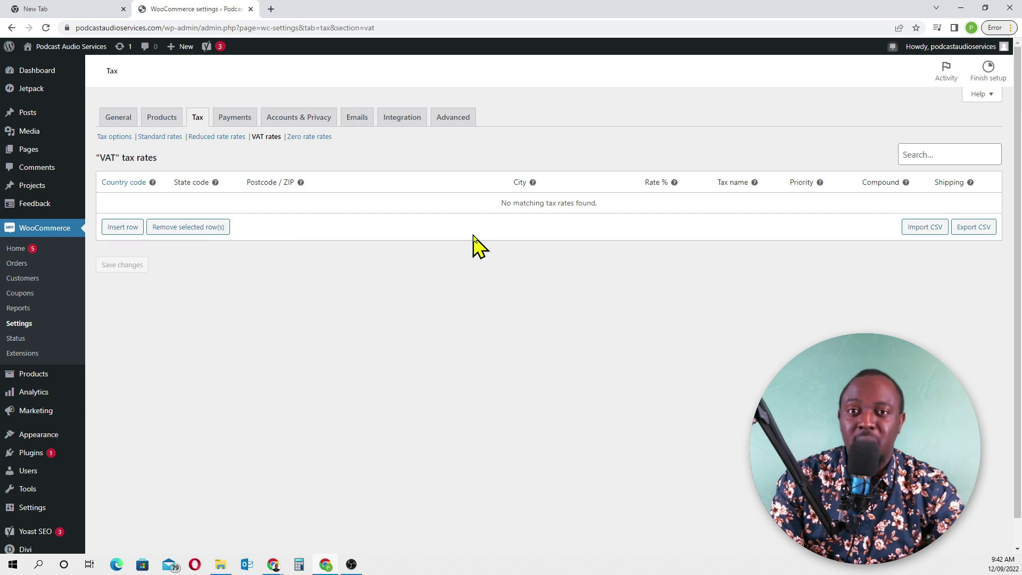
Step: Add and save a 12.5% tax rate named VAT for Ghana (GH)
left_click(123, 228)
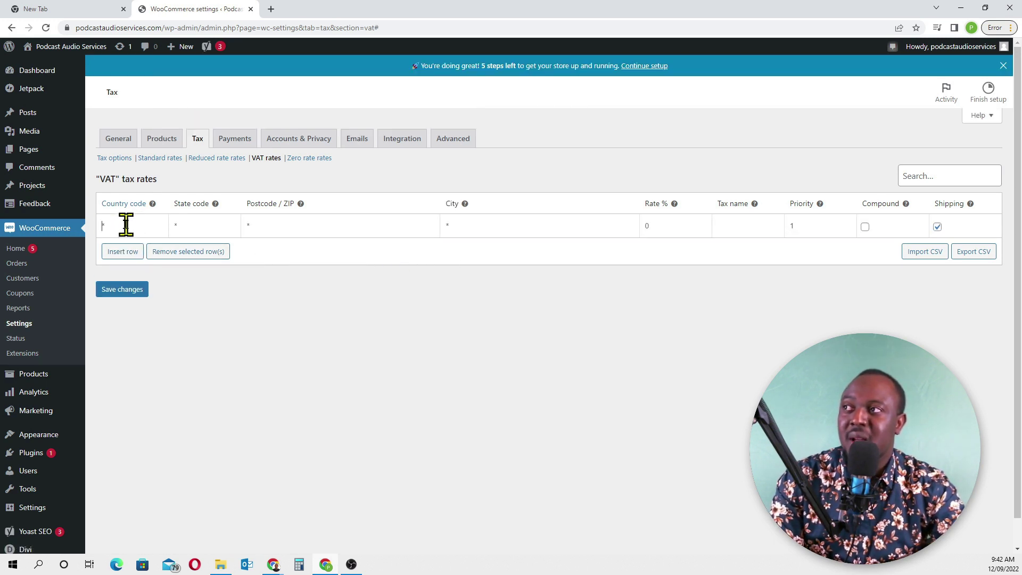
type("G")
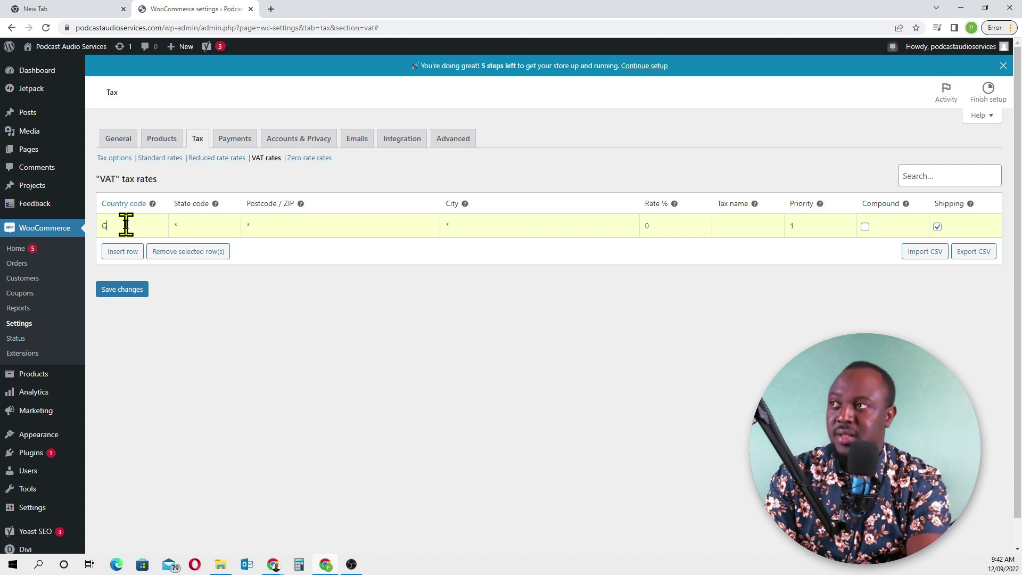
type("H")
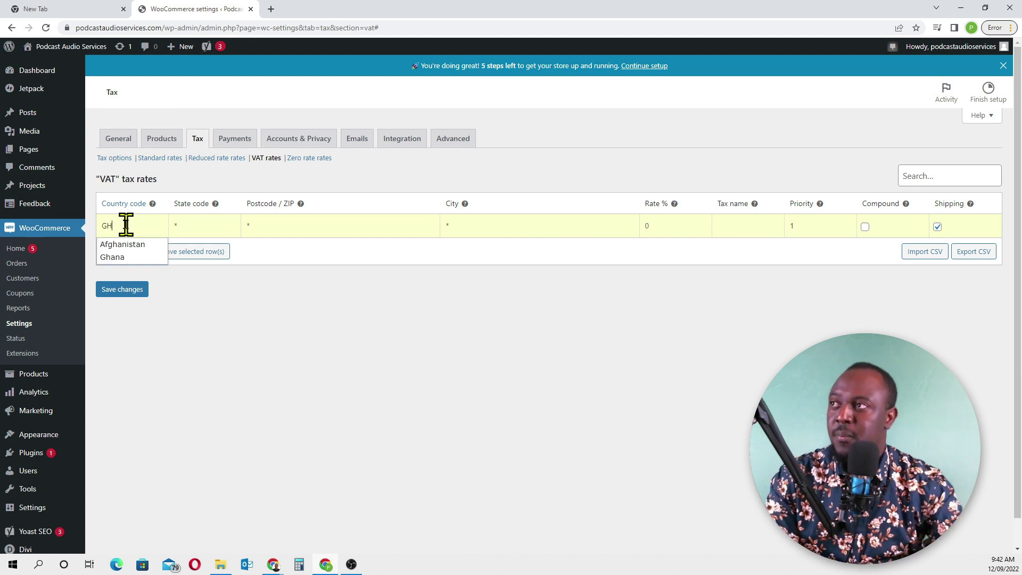
left_click(121, 258)
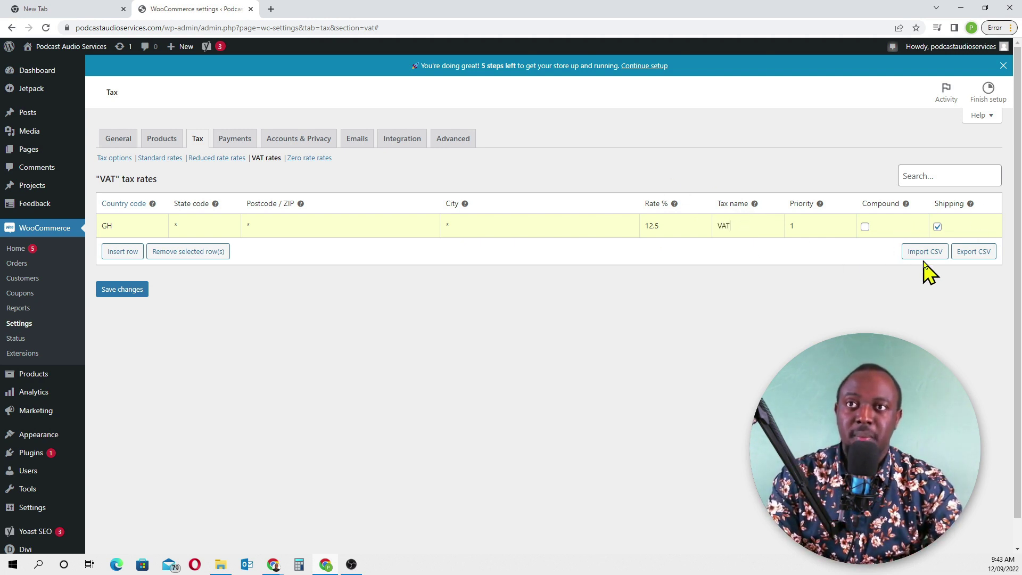
left_click(128, 291)
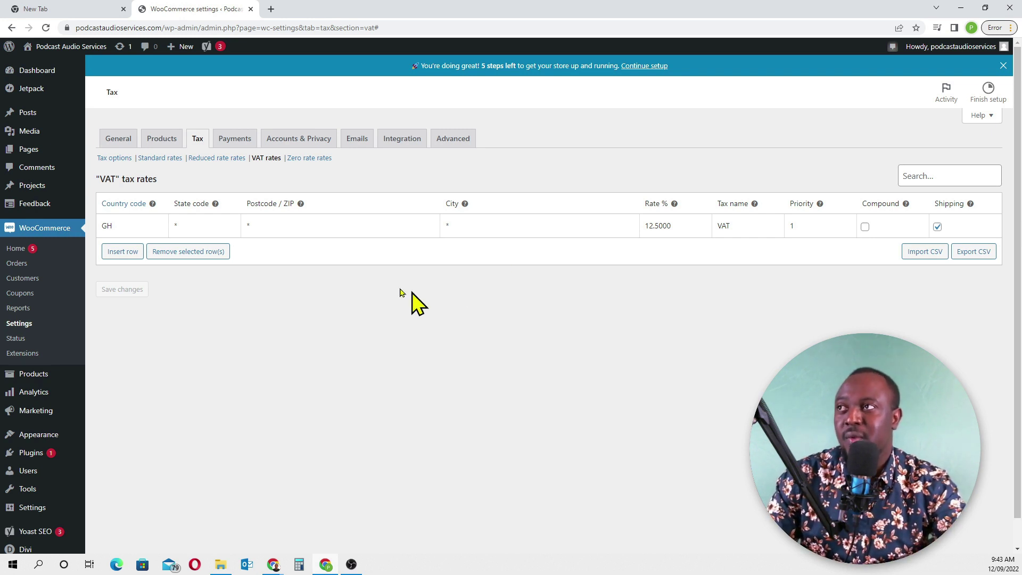
left_click(235, 139)
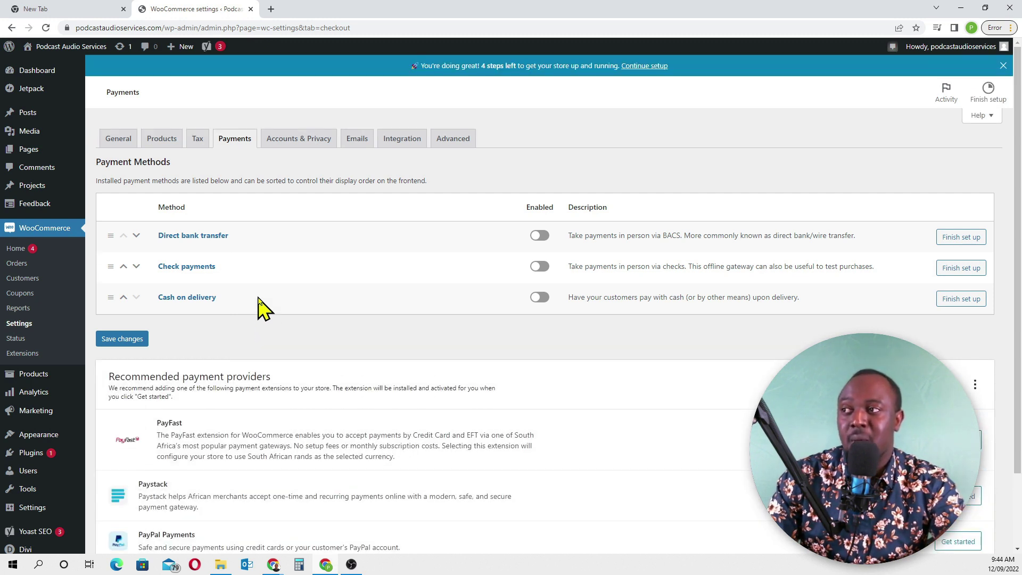
Step: Look over the available payment methods and recommended providers
scroll(265, 306, "down", 2)
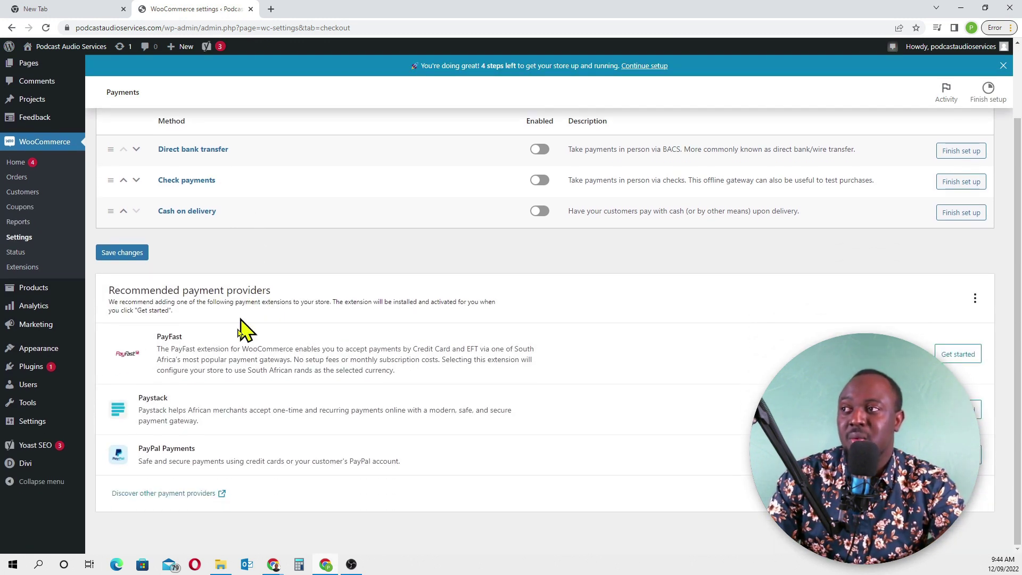
scroll(322, 319, "up", 2)
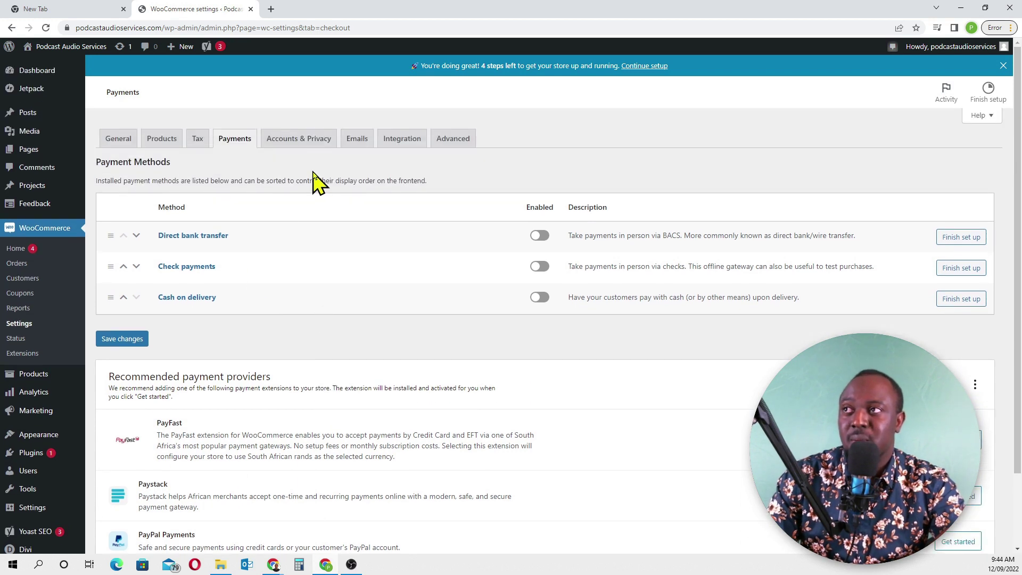
left_click(321, 140)
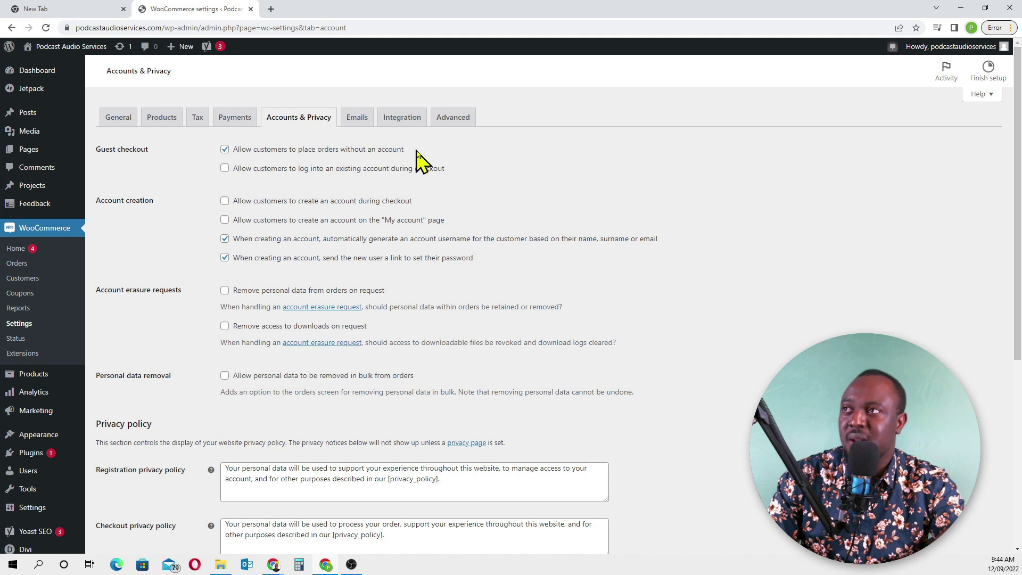
Step: Turn off guest orders, allow login and account creation at checkout and on My account, then save
left_click(312, 172)
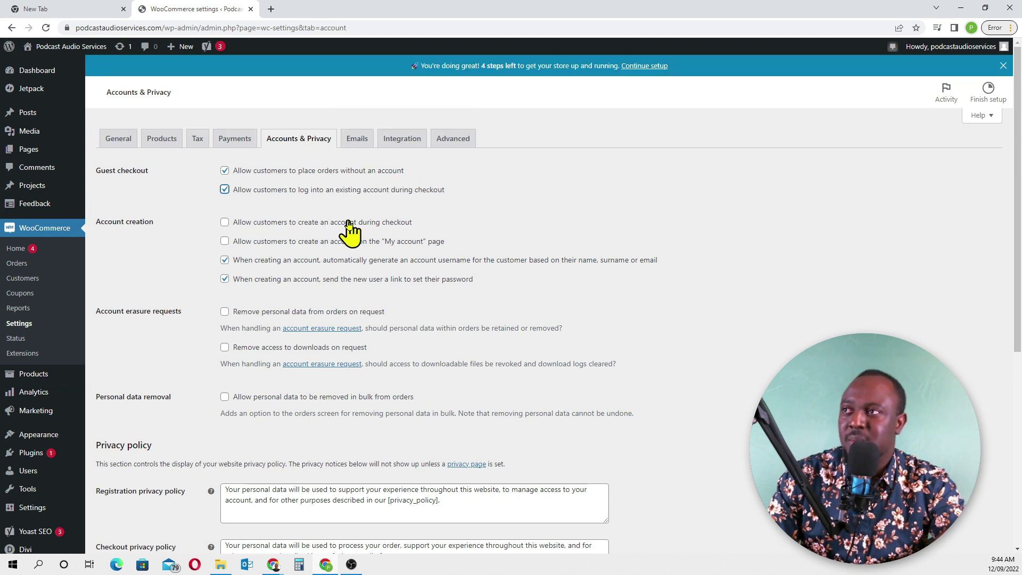
left_click(225, 223)
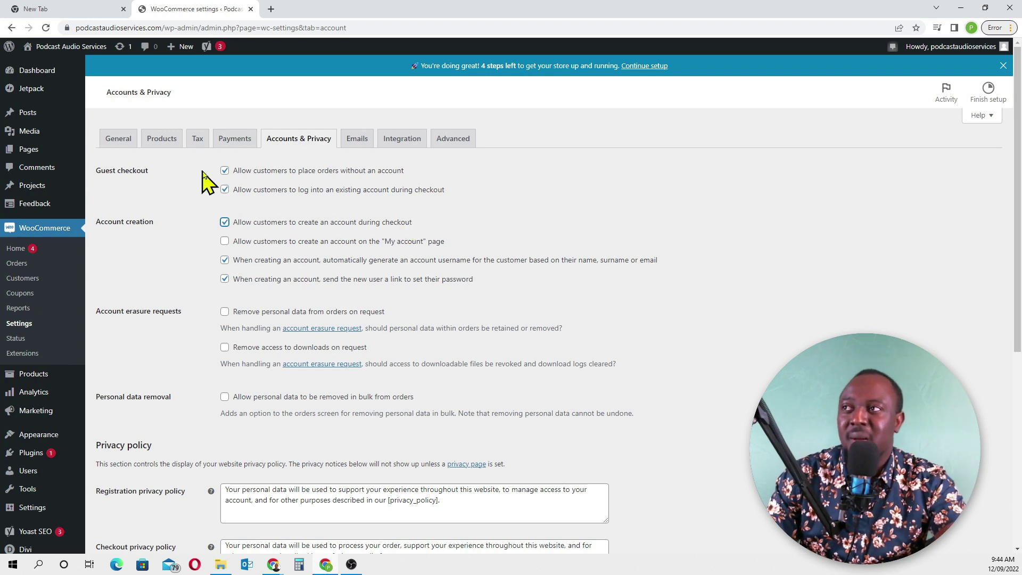
left_click(225, 171)
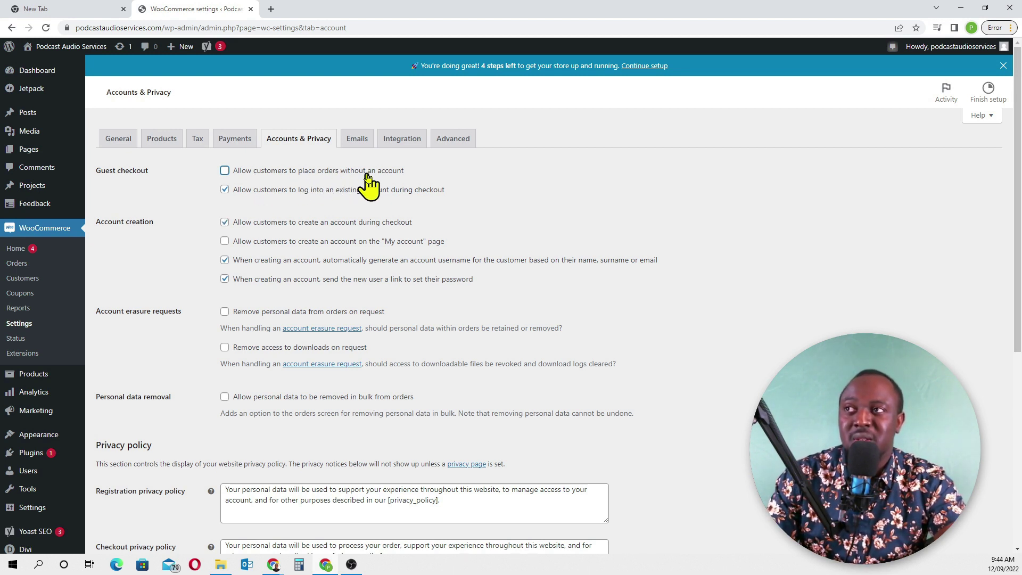
left_click(224, 170)
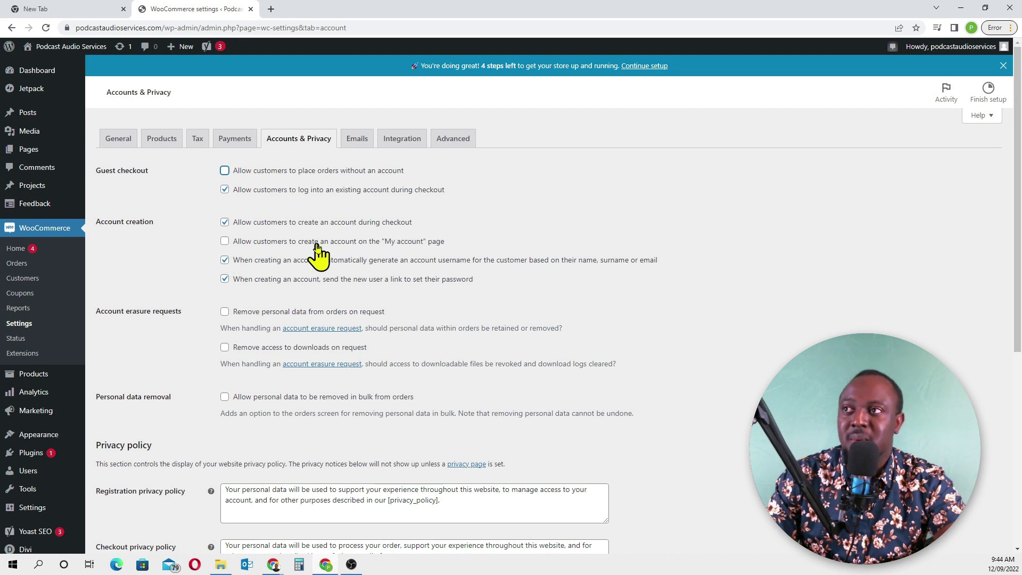
left_click(224, 241)
scroll(511, 250, "down", 2)
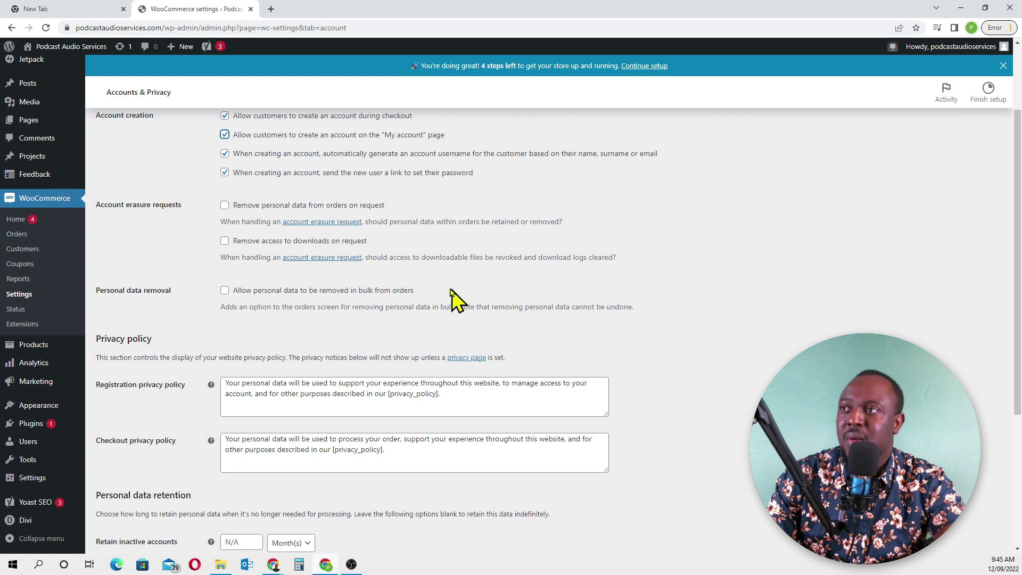
scroll(425, 290, "down", 3)
scroll(269, 248, "down", 1)
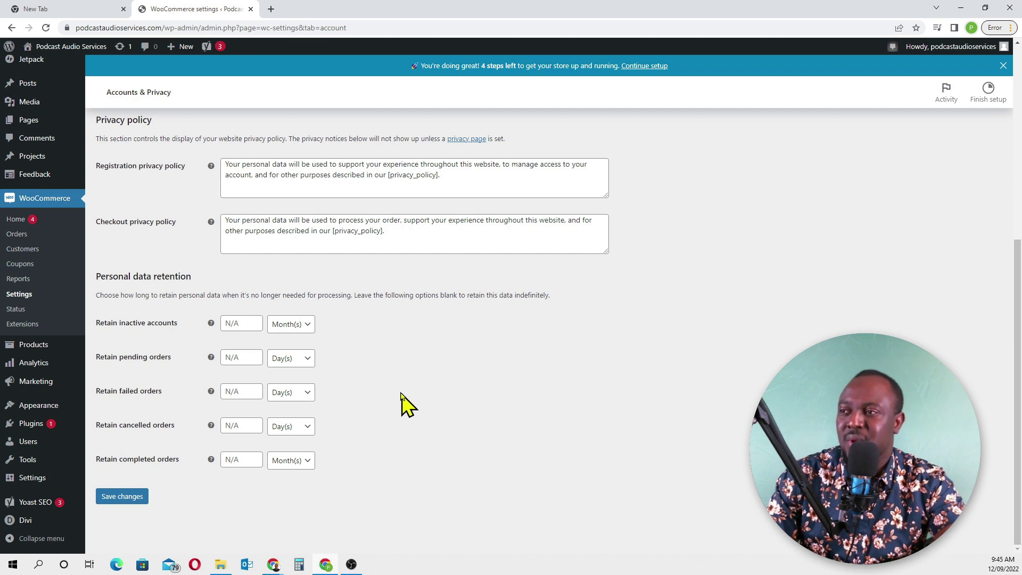
left_click(133, 501)
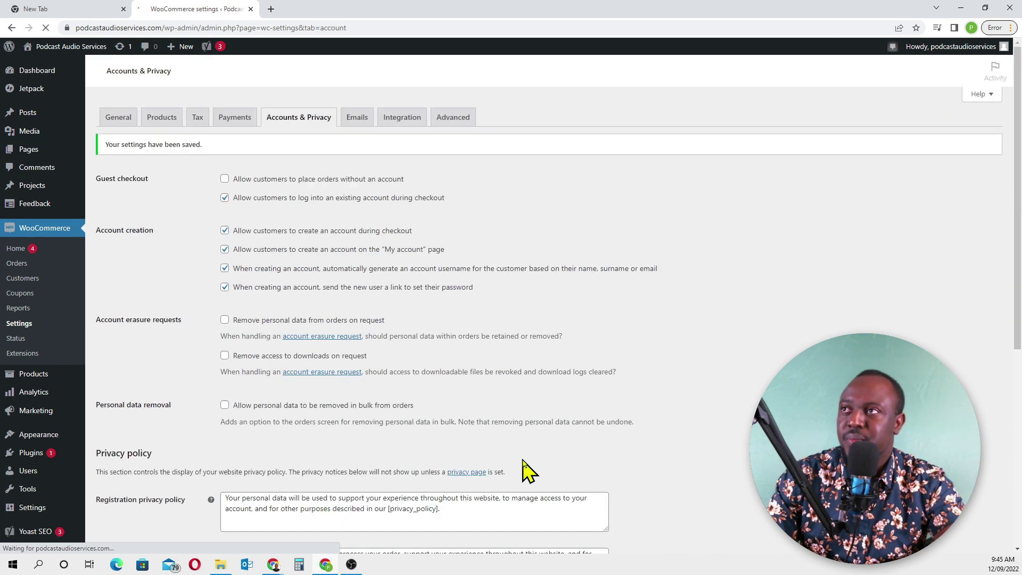
left_click(358, 118)
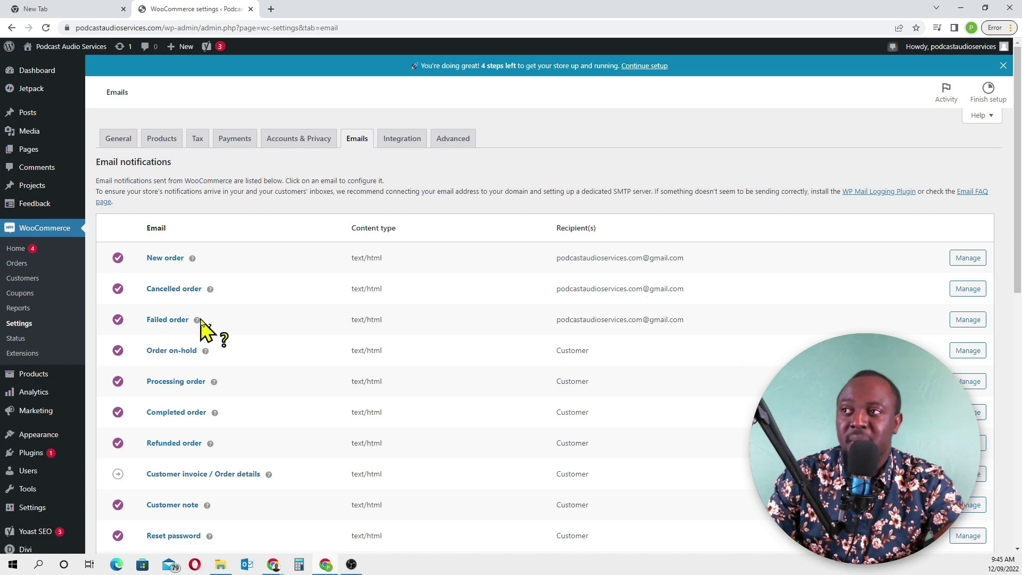
Step: Save the Emails settings, keeping the default template and base colour #7f54b3
scroll(676, 362, "down", 5)
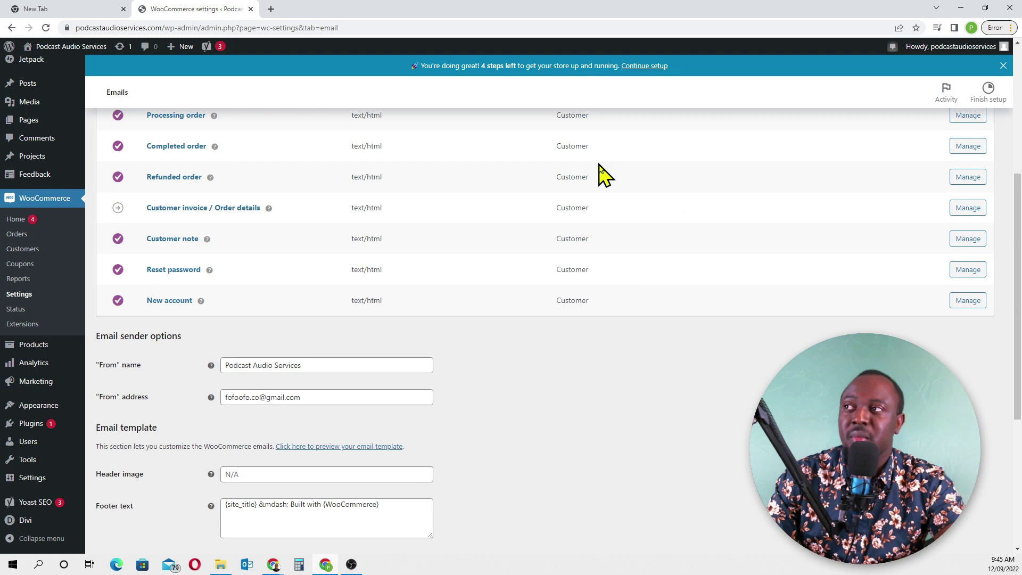
scroll(601, 173, "up", 2)
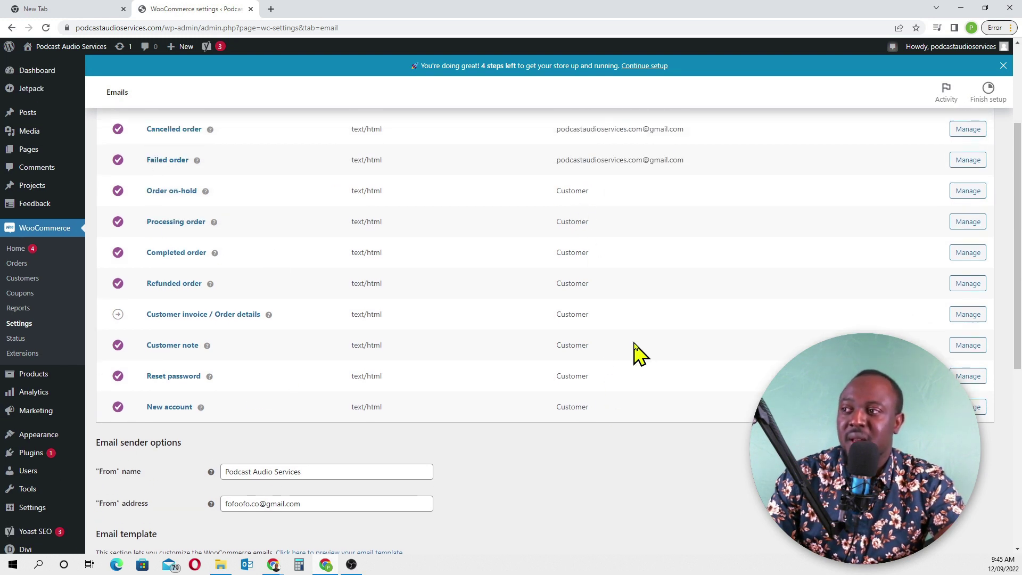
scroll(639, 354, "down", 4)
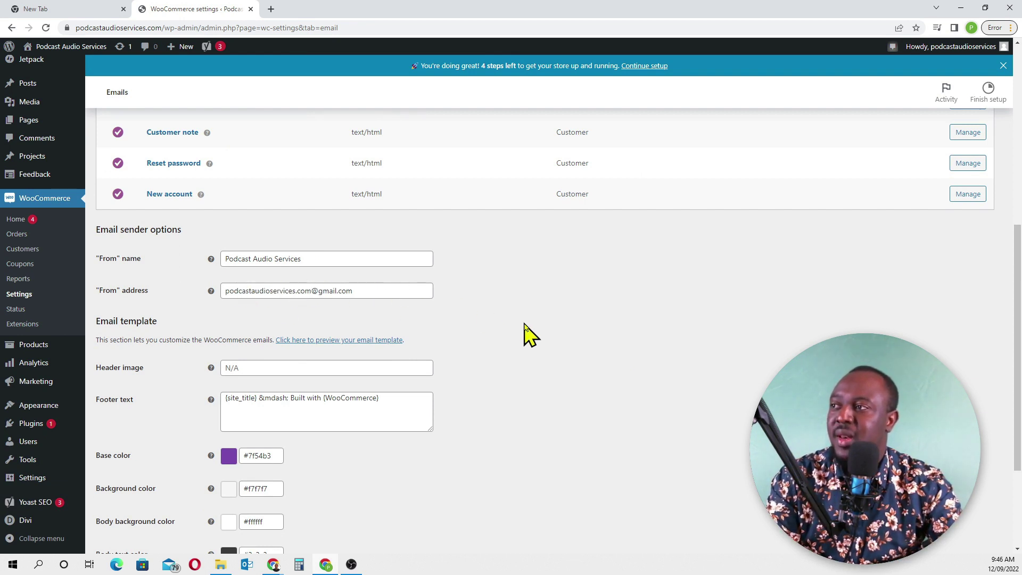
scroll(527, 333, "down", 2)
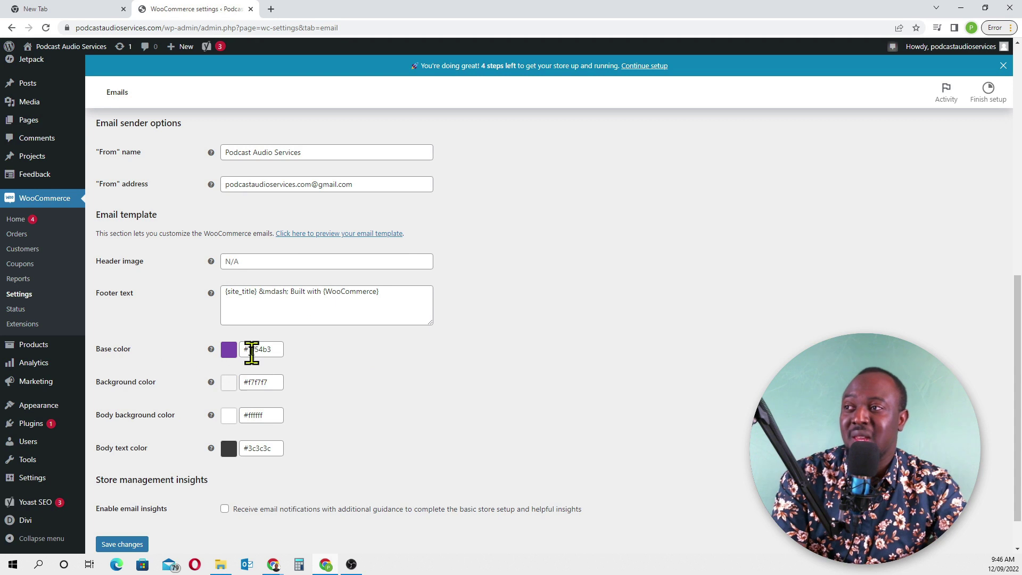
scroll(229, 496, "down", 1)
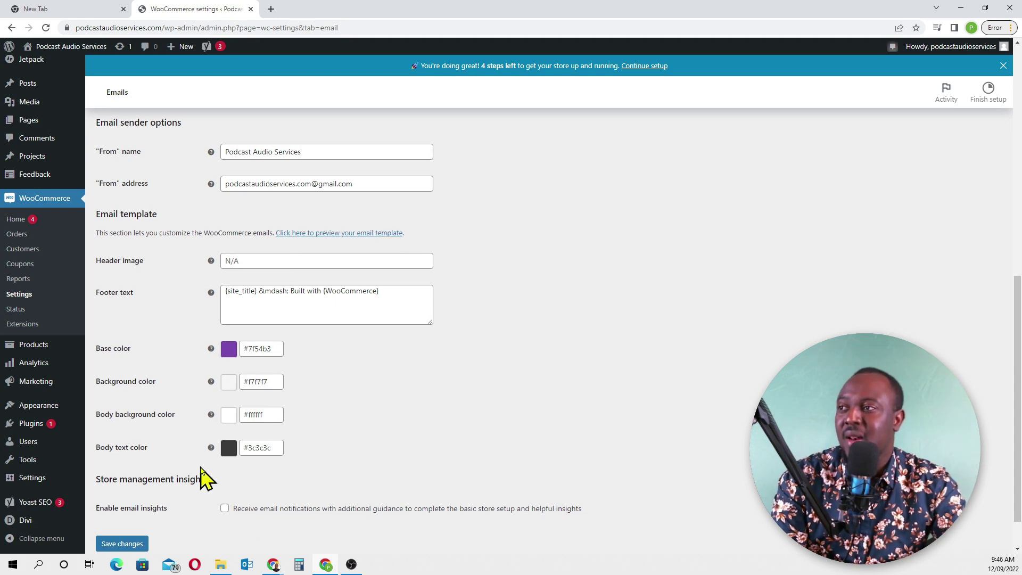
left_click(128, 498)
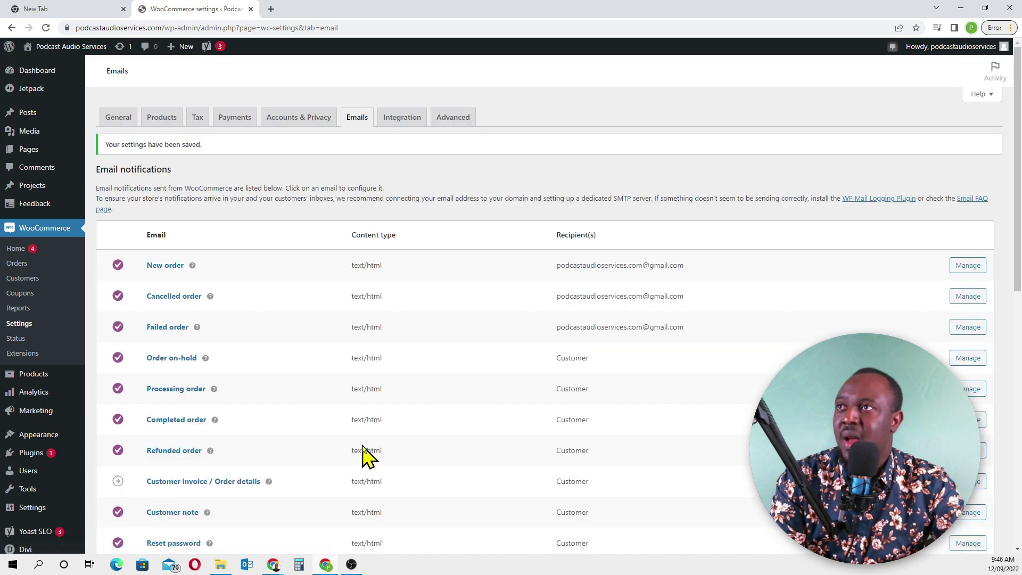
Step: Check Integration, then save the Advanced page setup (Cart, Checkout, My account) and default endpoints
left_click(410, 116)
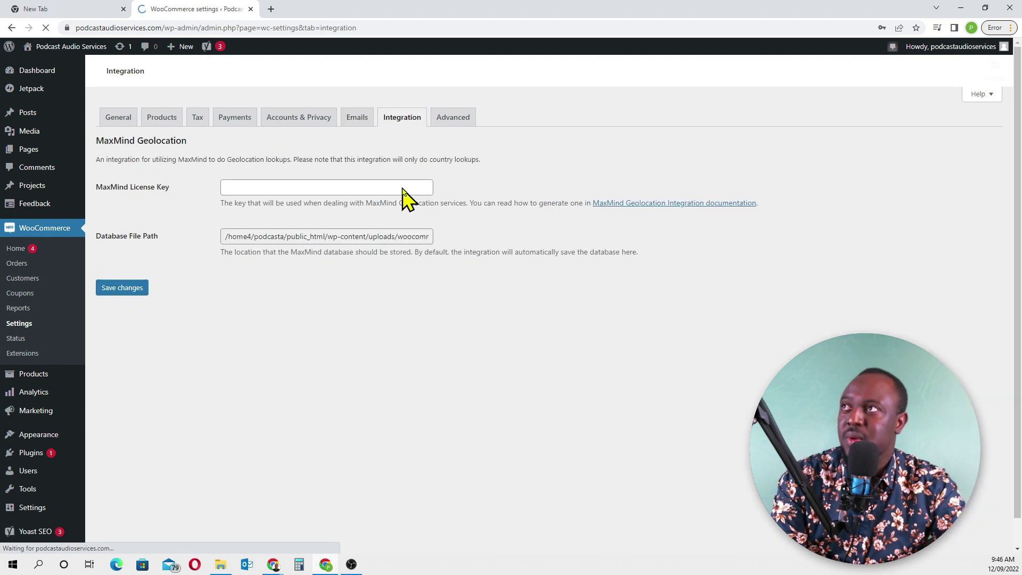
left_click(469, 118)
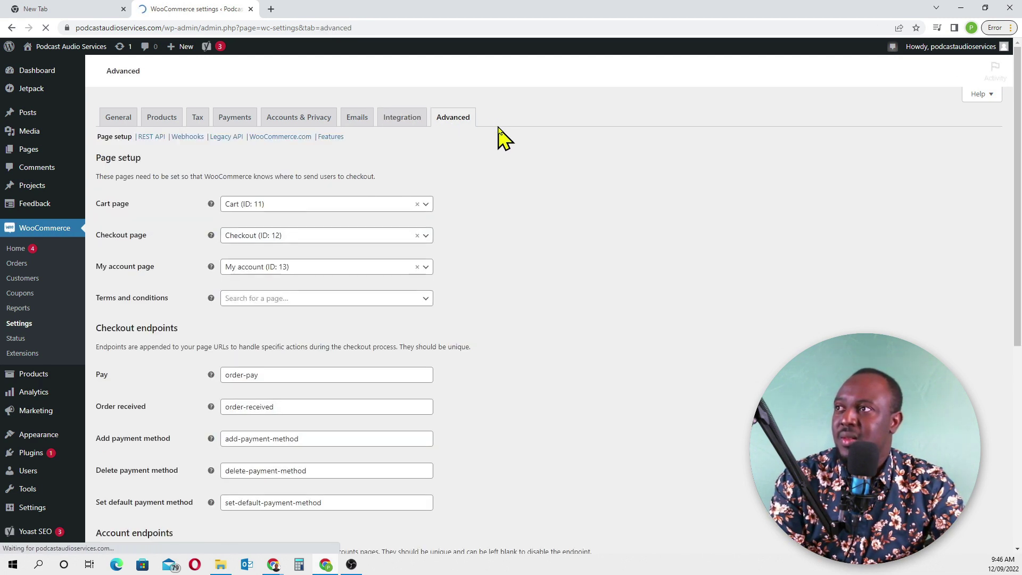
scroll(508, 271, "down", 1)
scroll(341, 223, "down", 1)
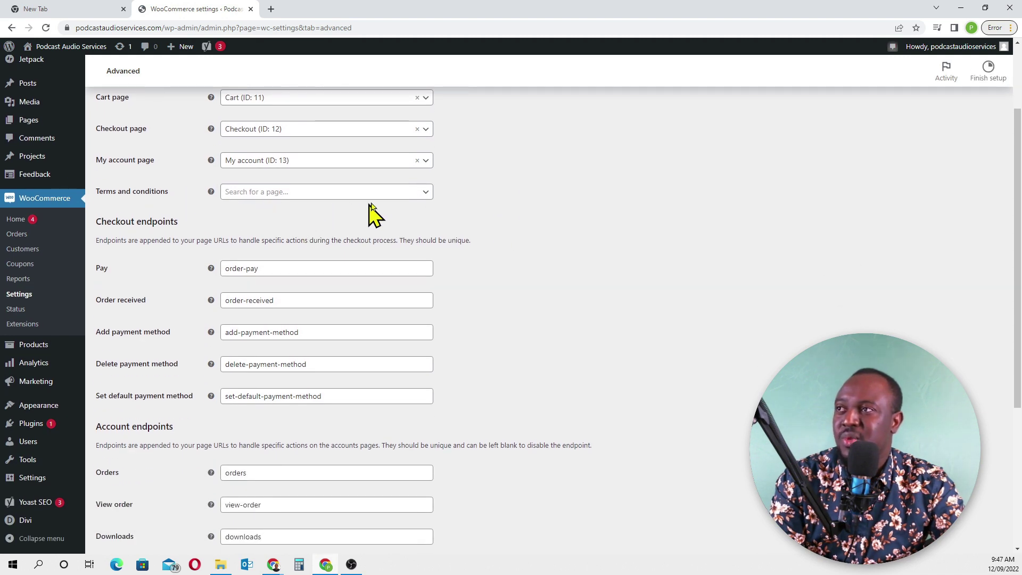
scroll(477, 290, "down", 5)
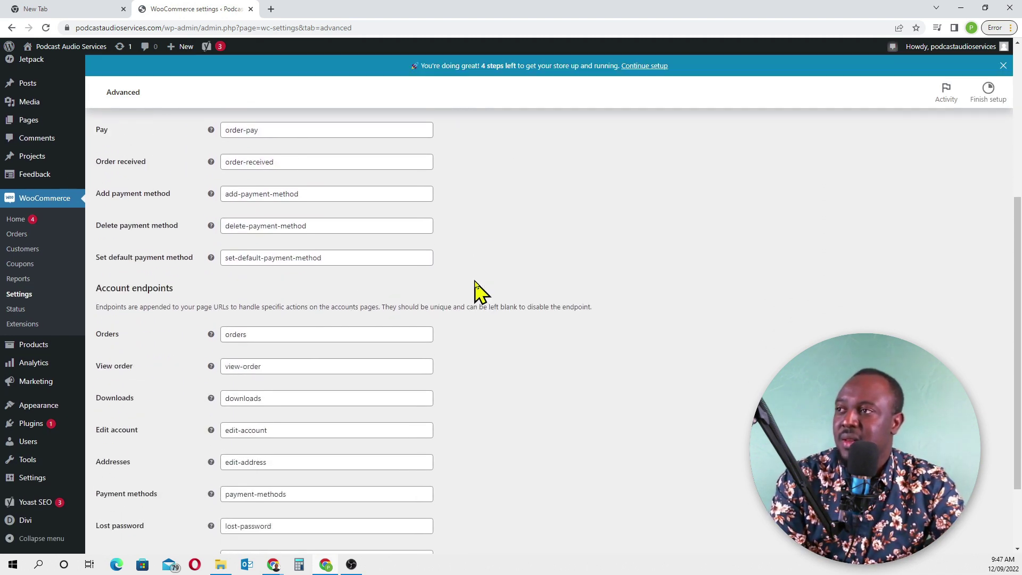
scroll(476, 290, "up", 1)
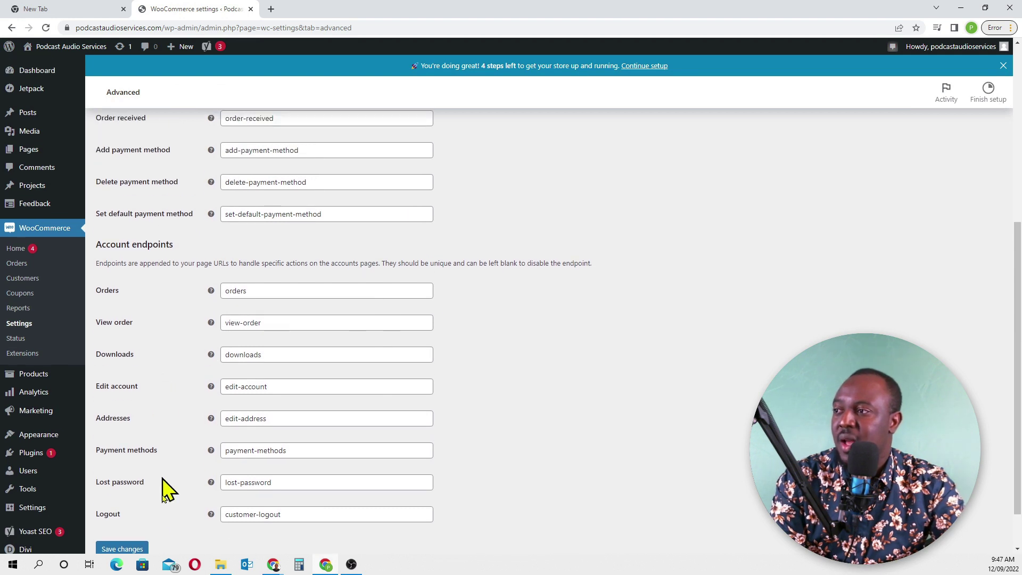
scroll(123, 529, "down", 1)
left_click(122, 496)
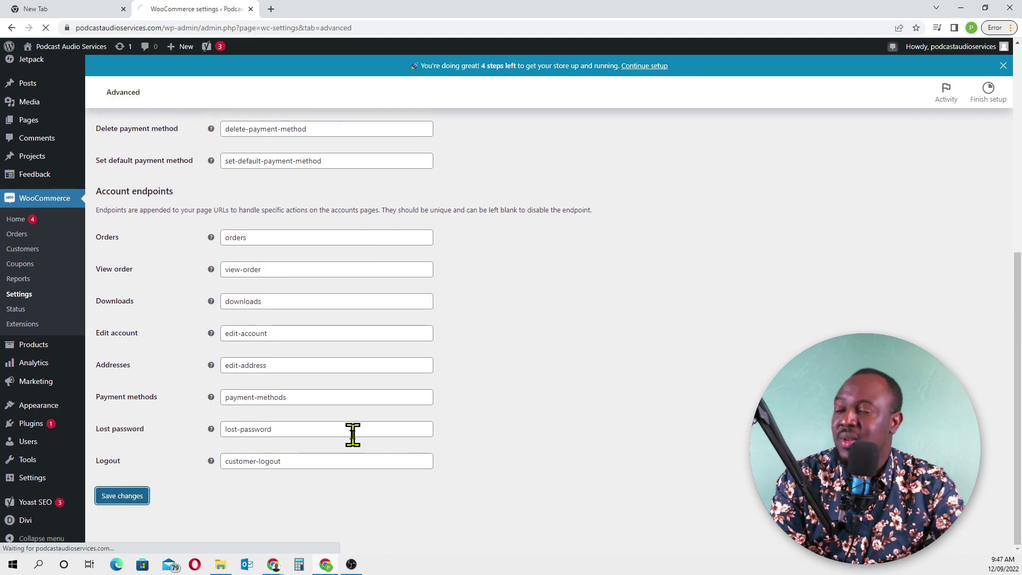
scroll(502, 426, "up", 7)
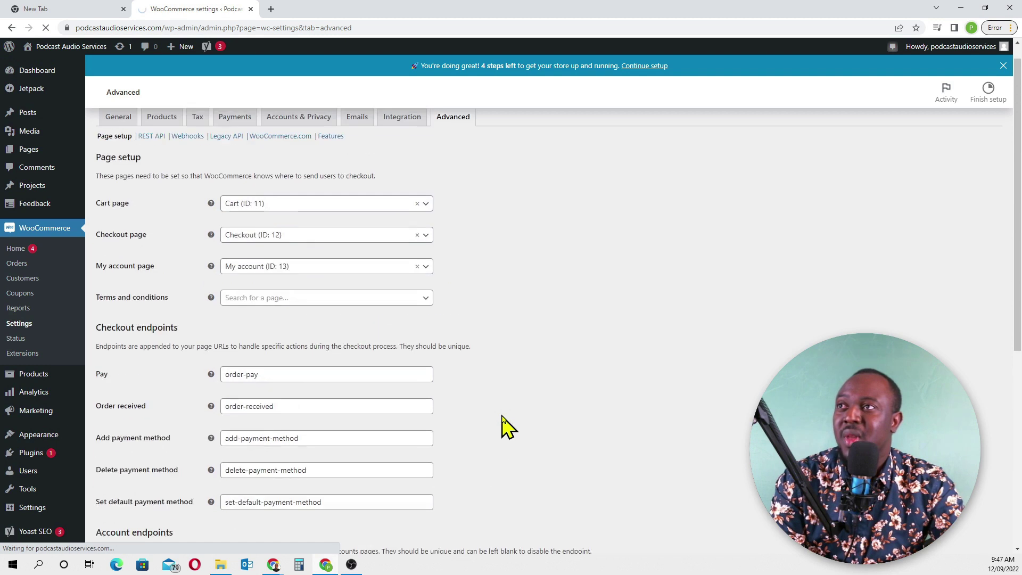